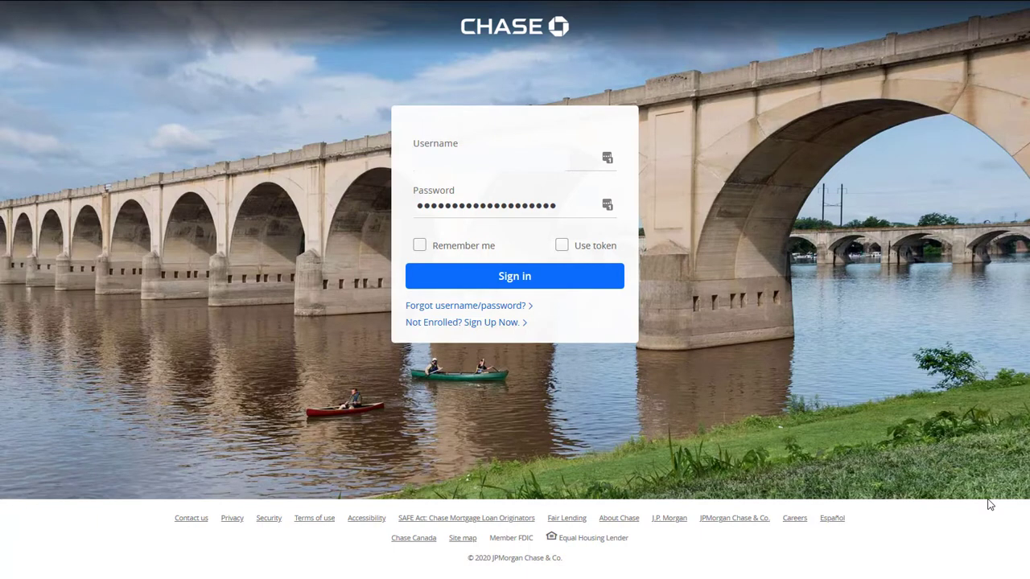
# Sign in to the Chase account with the credentials already filled in and dismiss the COVID-19 notice.
pyautogui.click(527, 280)
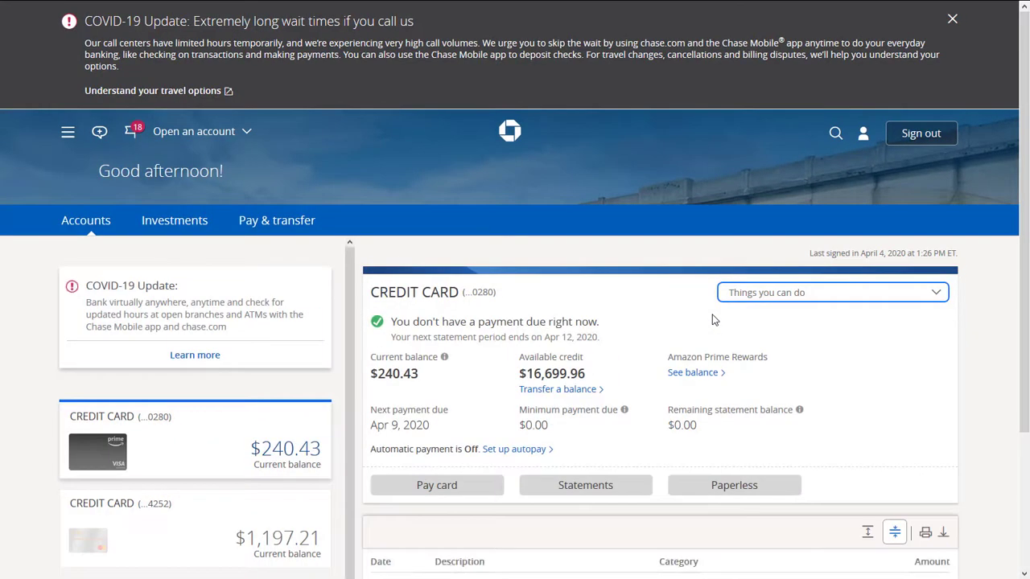
pyautogui.click(951, 19)
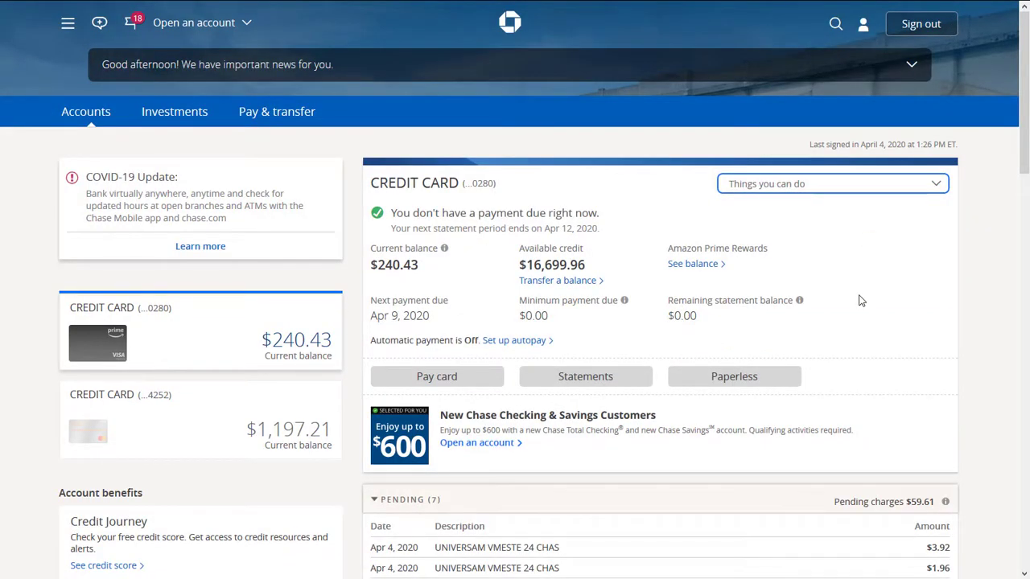
# Download the credit card's Mar 12, 2020 statement activity as a Spreadsheet (Excel, CSV) file and open it in Excel.
pyautogui.scroll(-3, 859, 300)
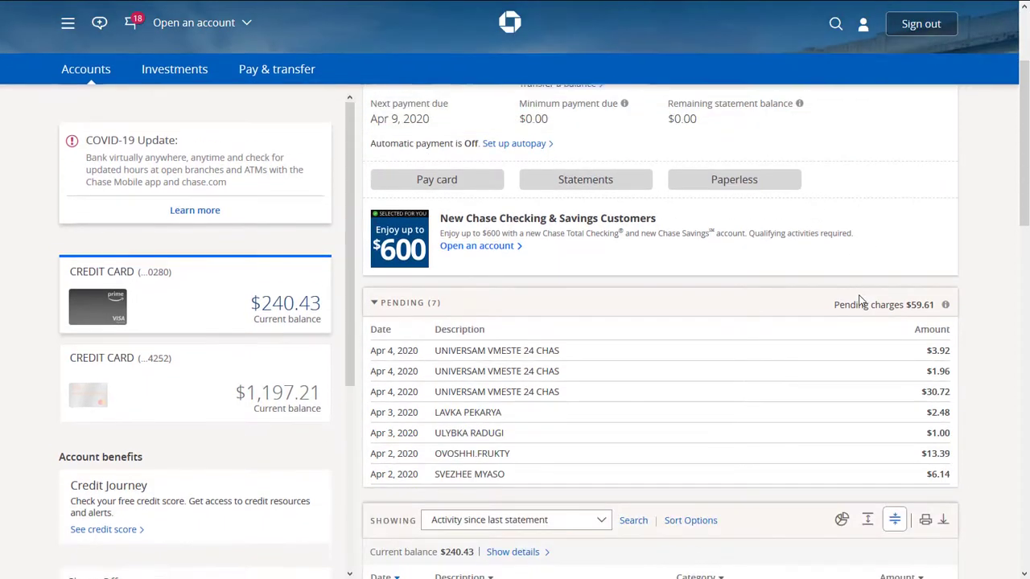
pyautogui.scroll(-4, 855, 296)
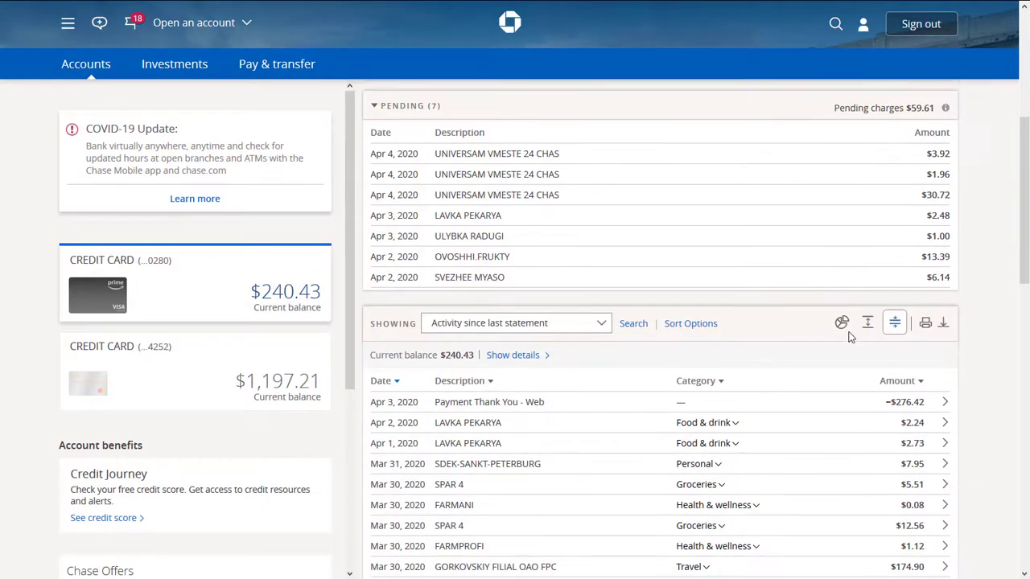
pyautogui.scroll(-1, 947, 199)
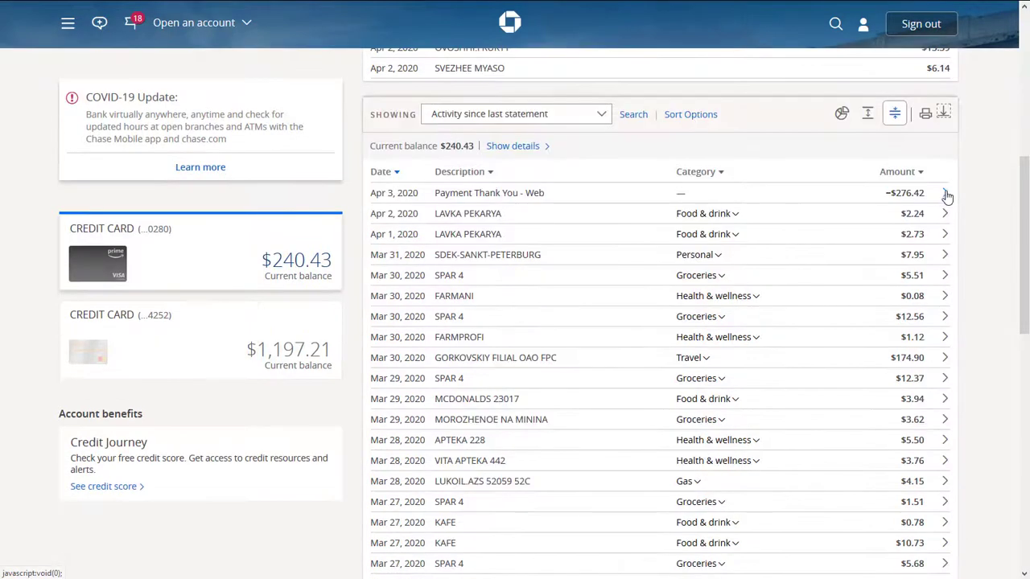
pyautogui.click(943, 112)
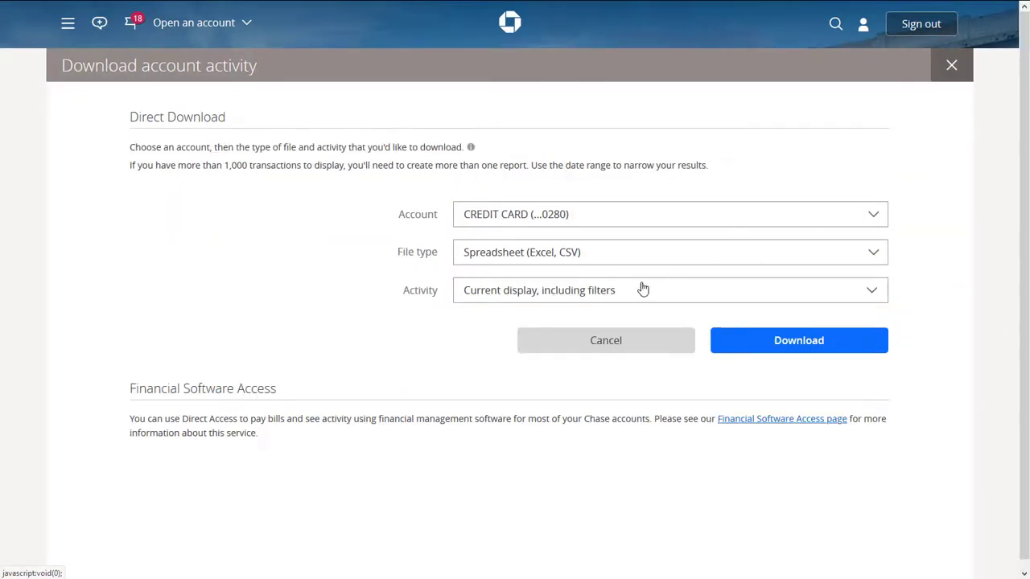
pyautogui.click(593, 297)
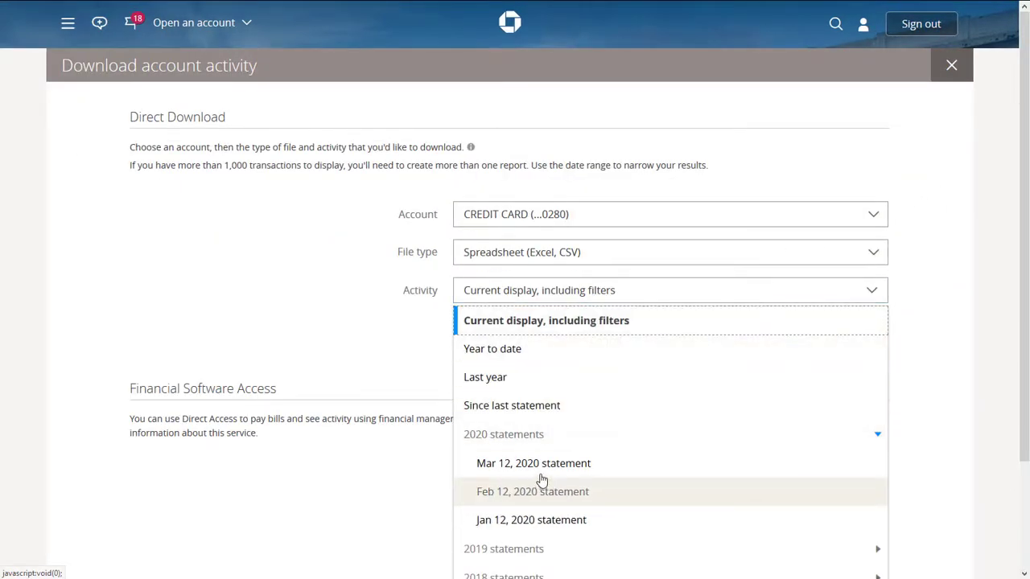
pyautogui.click(460, 464)
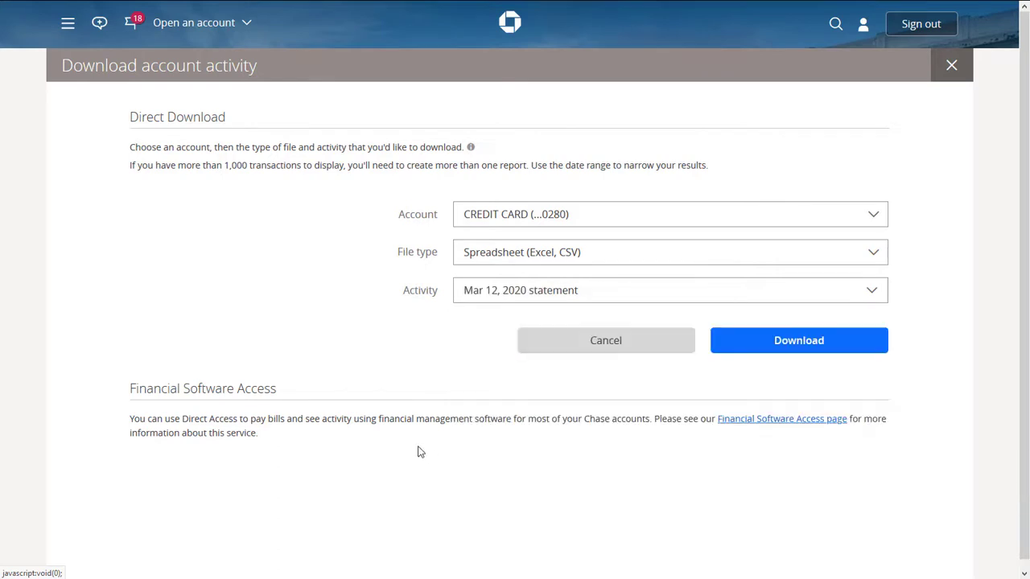
pyautogui.click(783, 344)
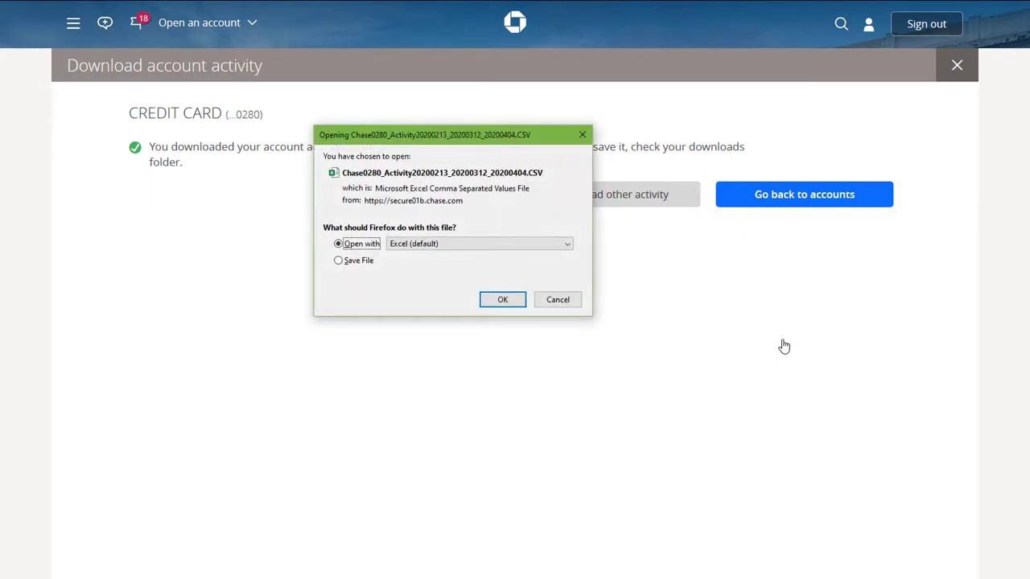
pyautogui.click(502, 299)
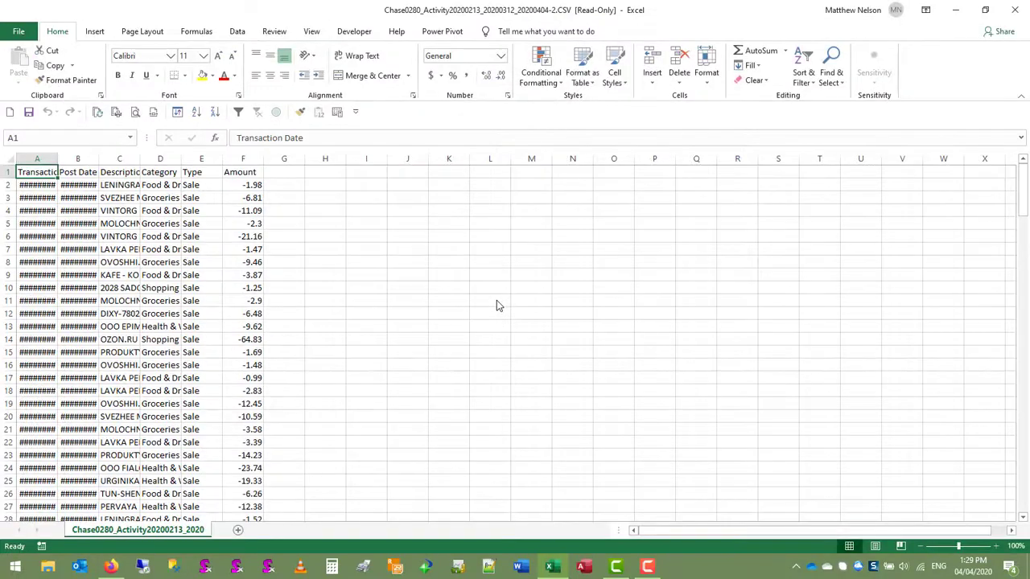
# Return to the Chase page in Firefox, download the card activity since the last statement as CSV, and open it in Excel.
pyautogui.hotkey('alt', 'Tab')
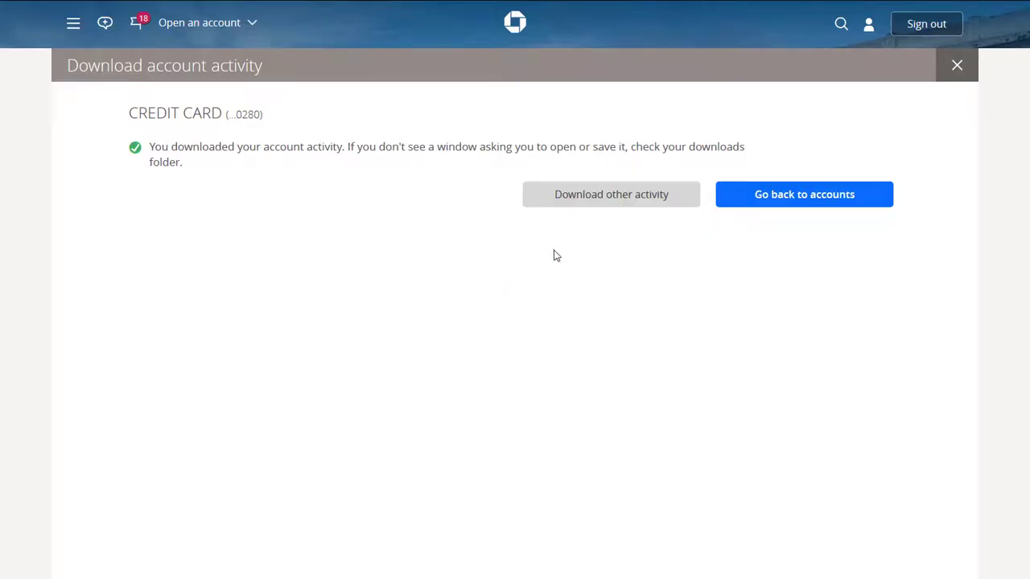
pyautogui.click(598, 202)
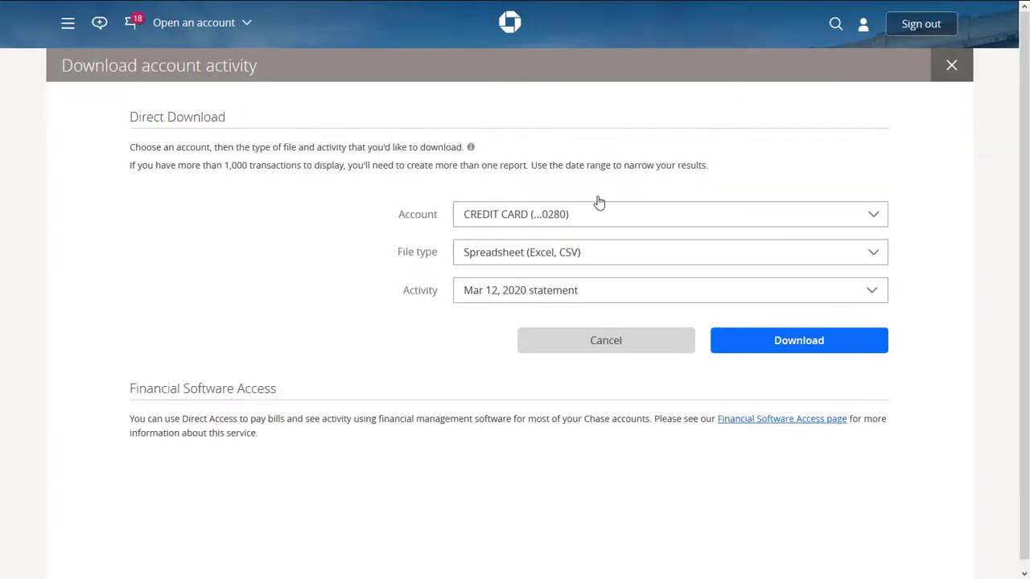
pyautogui.click(582, 289)
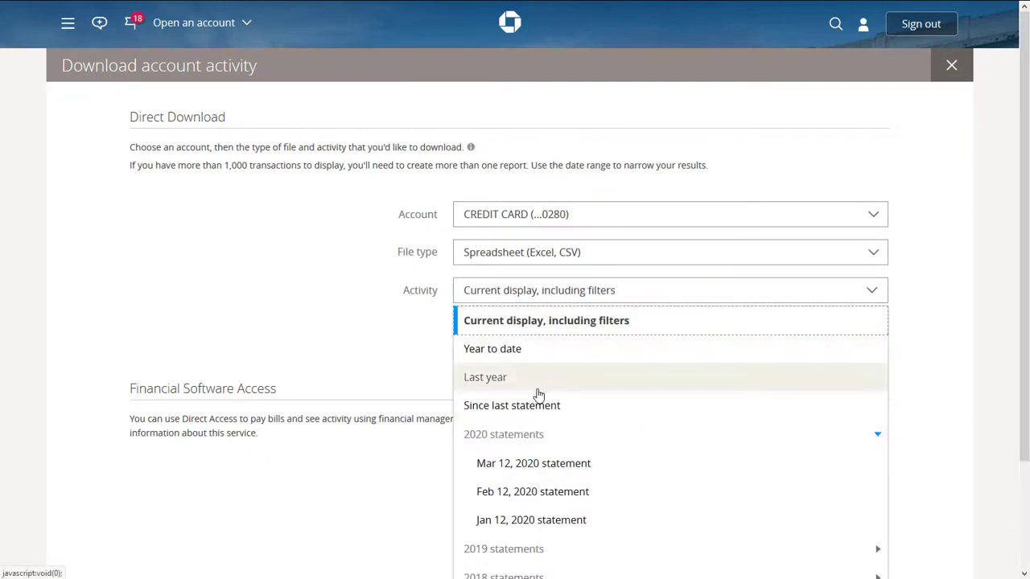
pyautogui.click(603, 404)
pyautogui.click(772, 349)
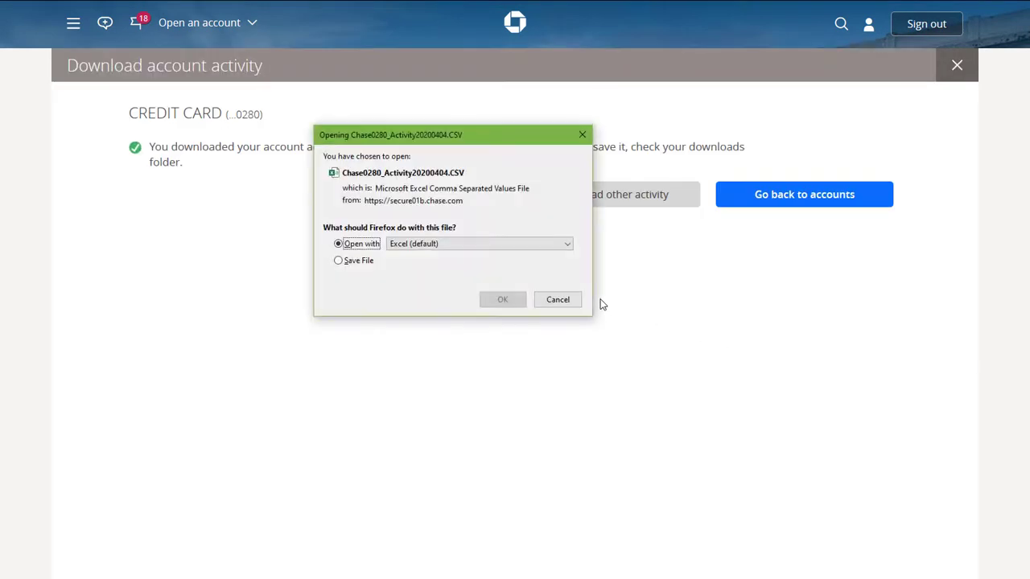
pyautogui.click(503, 301)
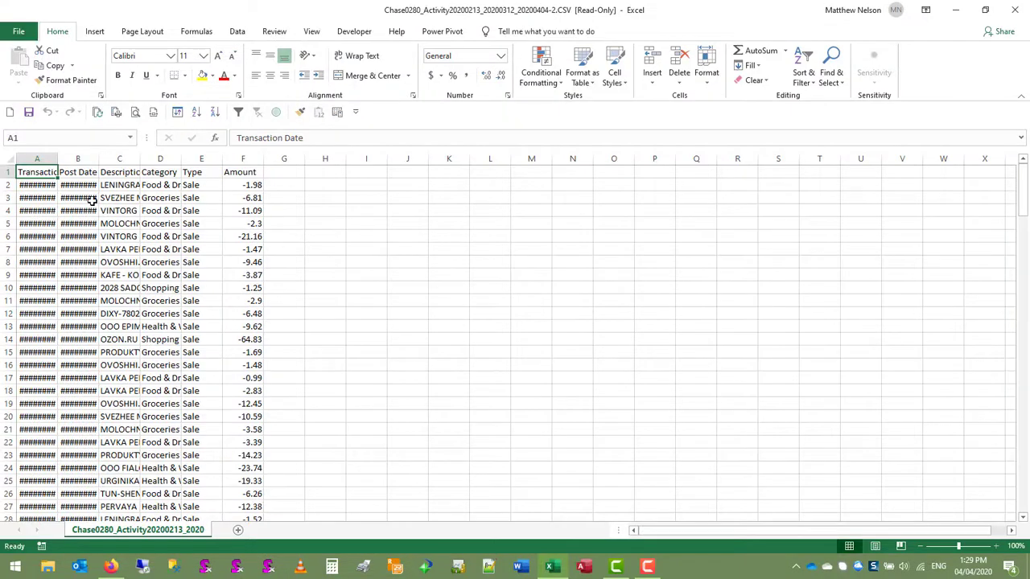
# Copy all transaction rows without the header, A2:F119, from the since-last-statement file.
pyautogui.click(47, 185)
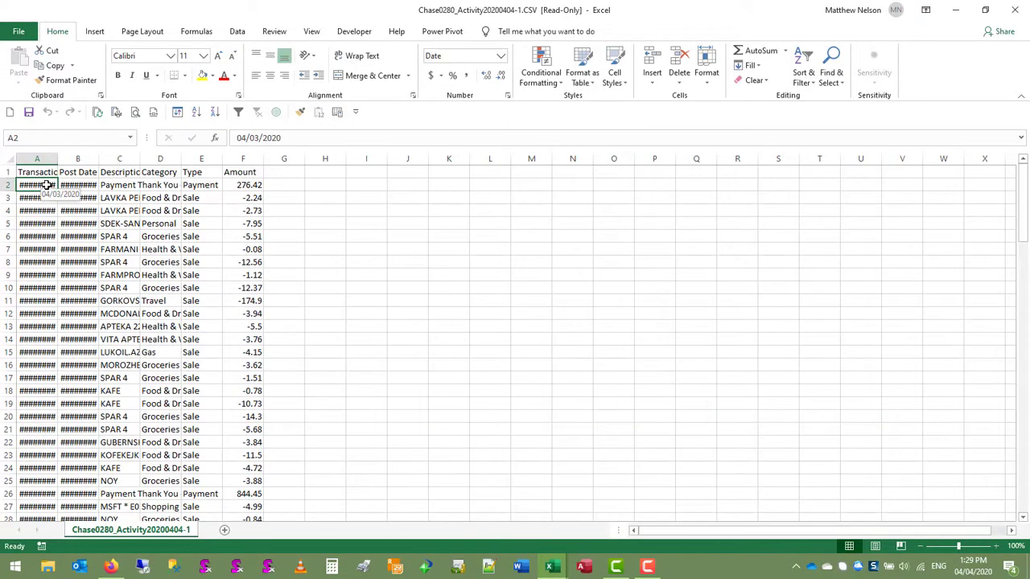
pyautogui.hotkey('shift', 'Right')
pyautogui.hotkey('shift', 'Right')
pyautogui.hotkey('shift', 'Right')
pyautogui.hotkey('shift', 'Right')
pyautogui.hotkey('shift', 'Right')
pyautogui.hotkey('ctrl', 'shift', 'Down')
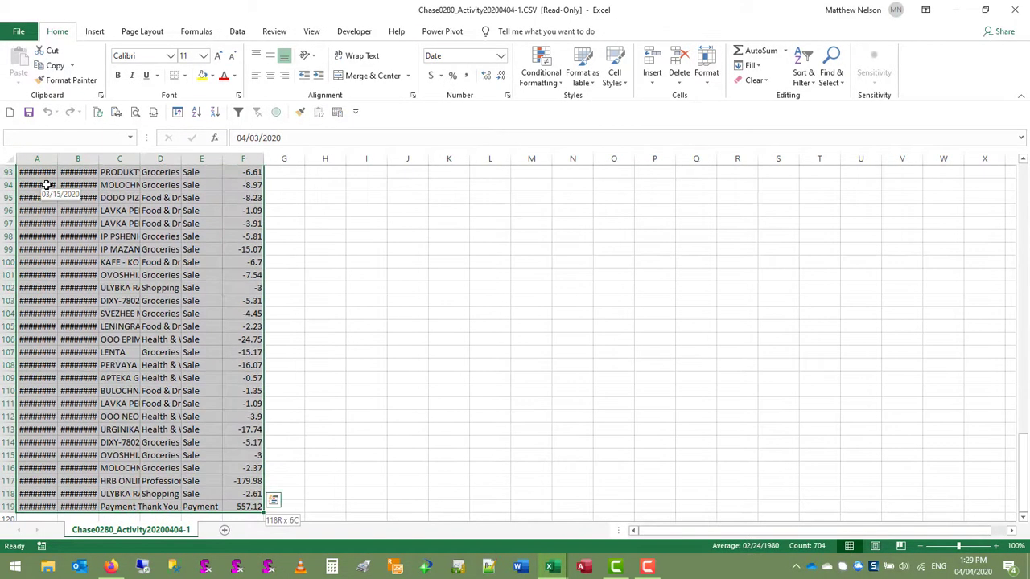
pyautogui.hotkey('ctrl', 'c')
# Switch to the March statement workbook and paste the copied transactions below its last row, starting at cell A179.
pyautogui.hotkey('alt', 'Tab')
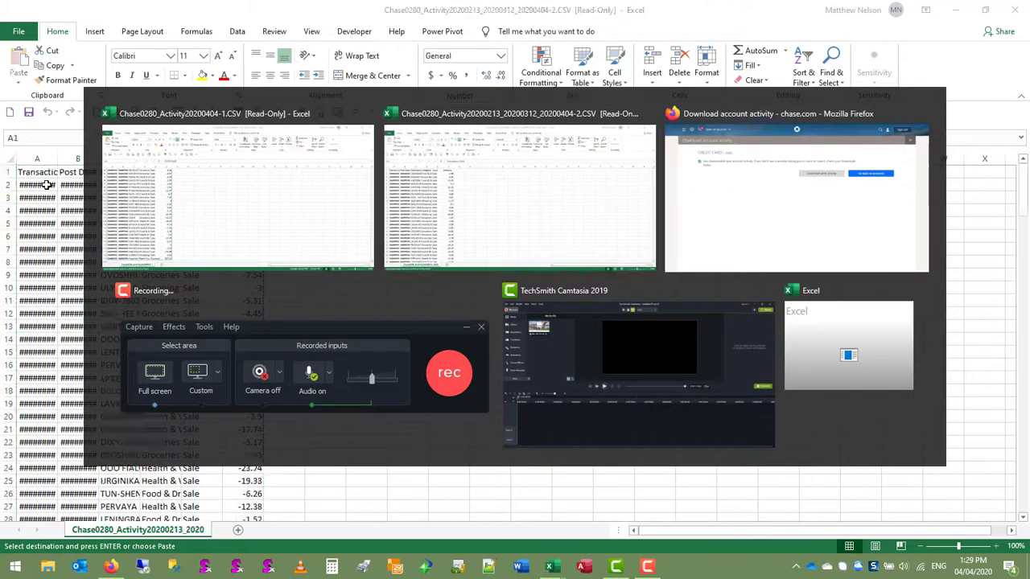
pyautogui.scroll(-20, 76, 246)
pyautogui.scroll(-15, 82, 256)
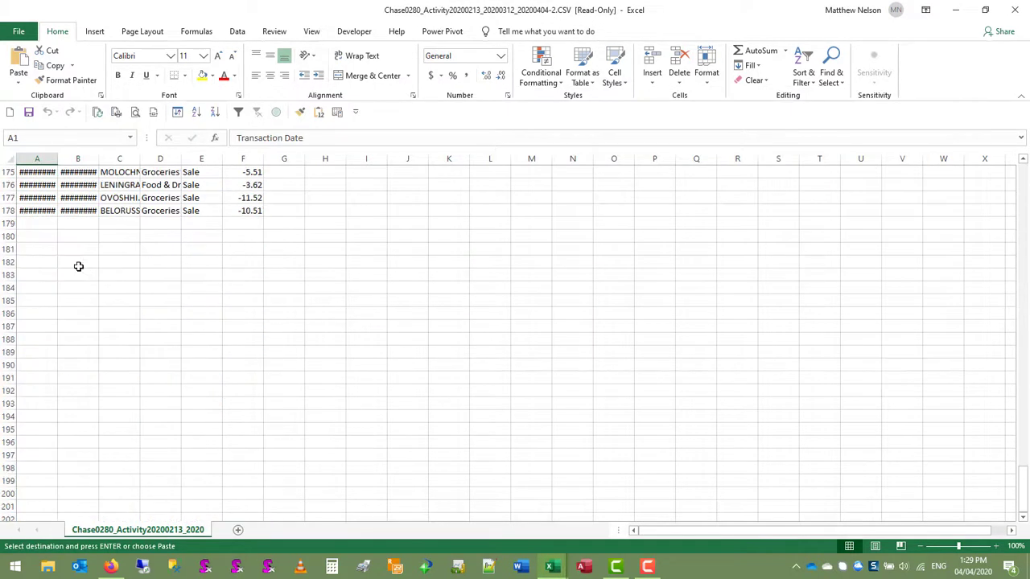
pyautogui.click(41, 223)
pyautogui.press('Return')
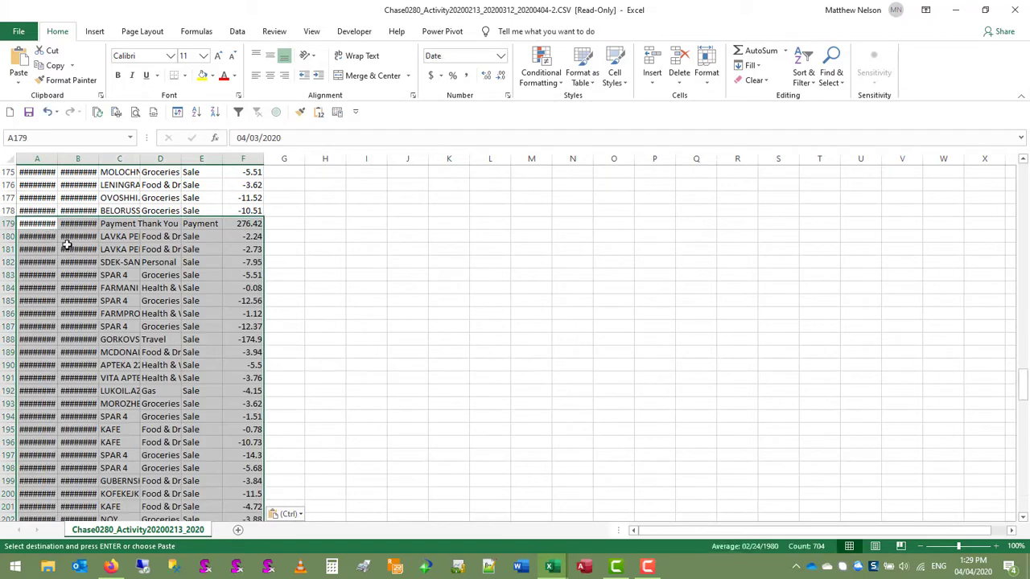
pyautogui.click(93, 259)
# Add the column header Week in cell G1, beside the Amount header.
pyautogui.middleClick(149, 326)
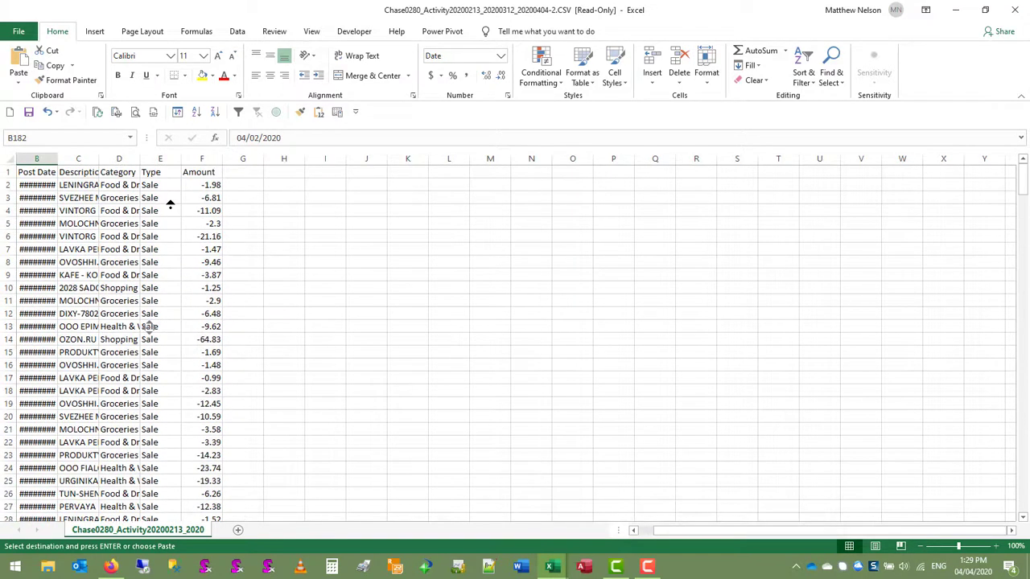
pyautogui.middleClick(273, 201)
pyautogui.hscroll(-1, 183, 193)
pyautogui.click(281, 173)
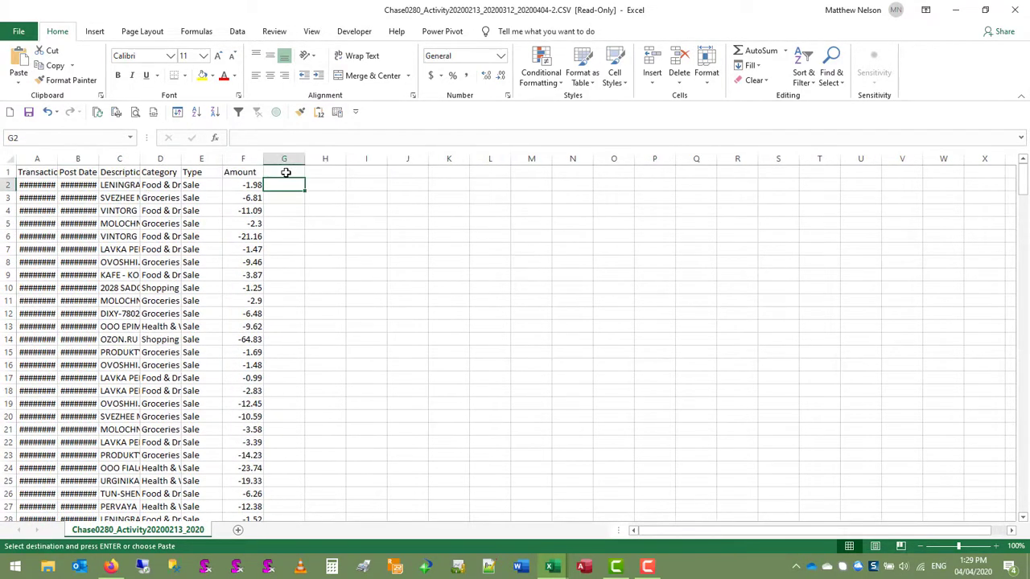
pyautogui.write('Week')
pyautogui.press('Return')
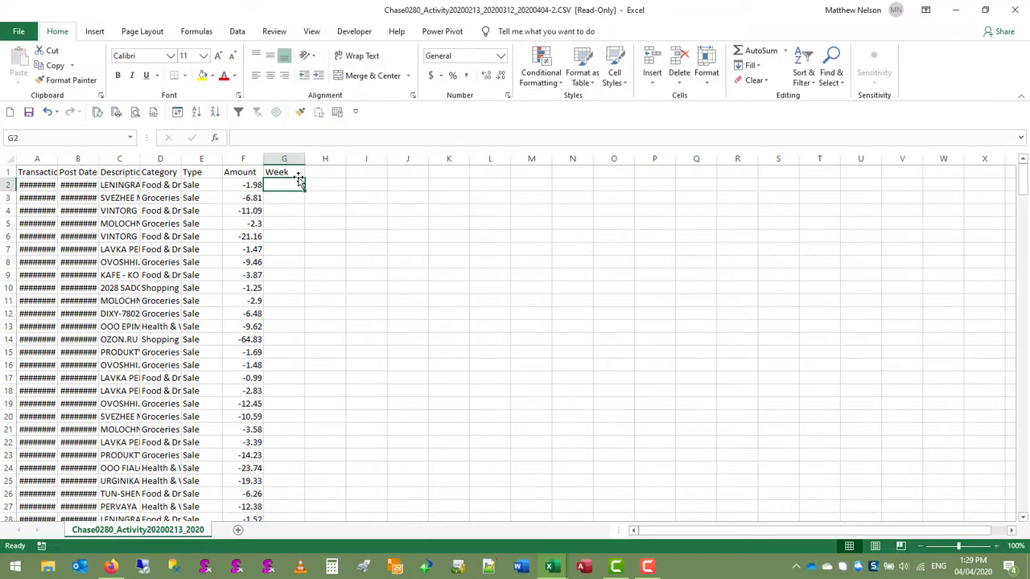
# Enter =WEEKNUM(A2,16) in cell G2 and fill the formula down the Week column for all transactions.
pyautogui.write('=')
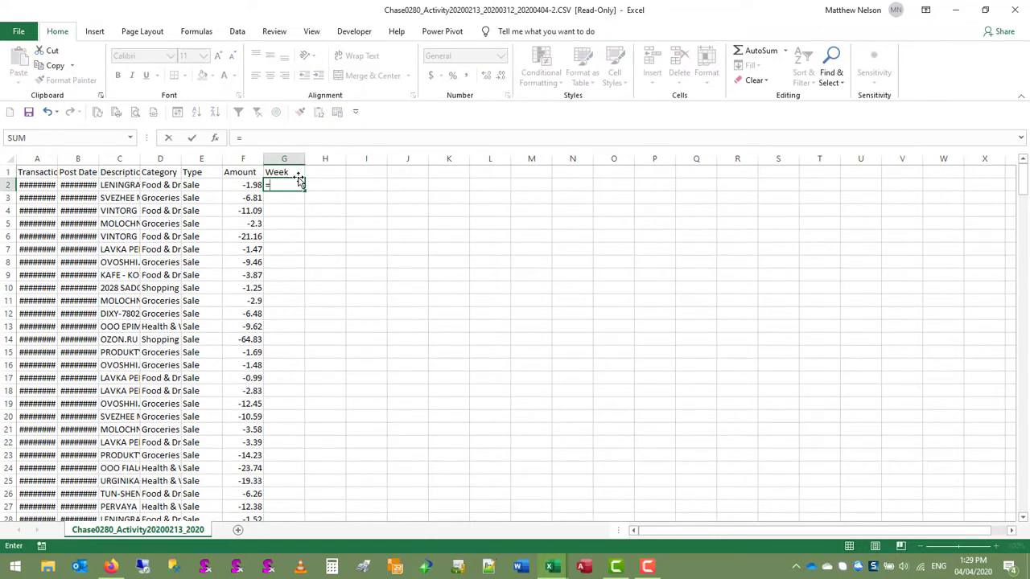
pyautogui.write('weeknum')
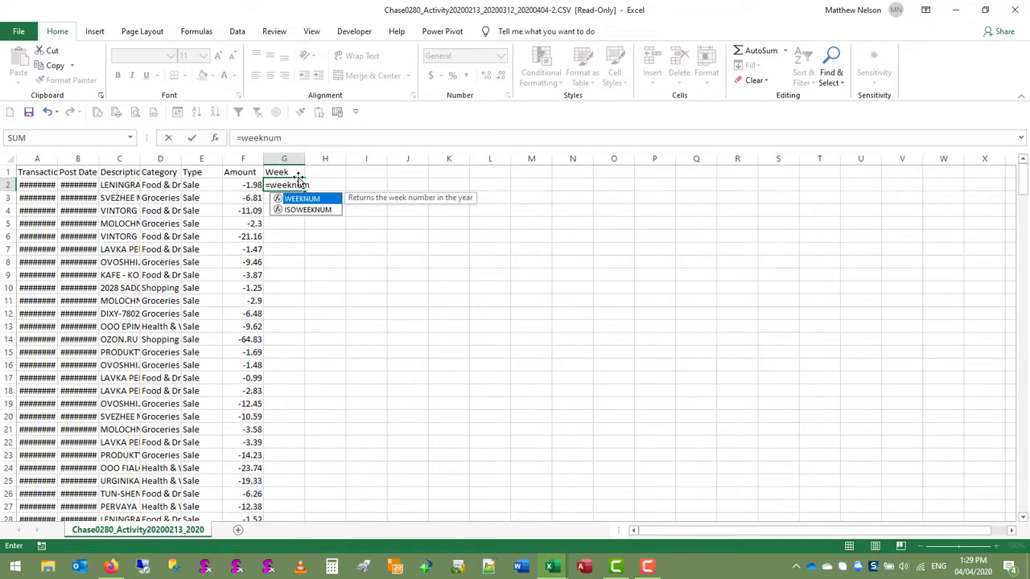
pyautogui.write('(a2')
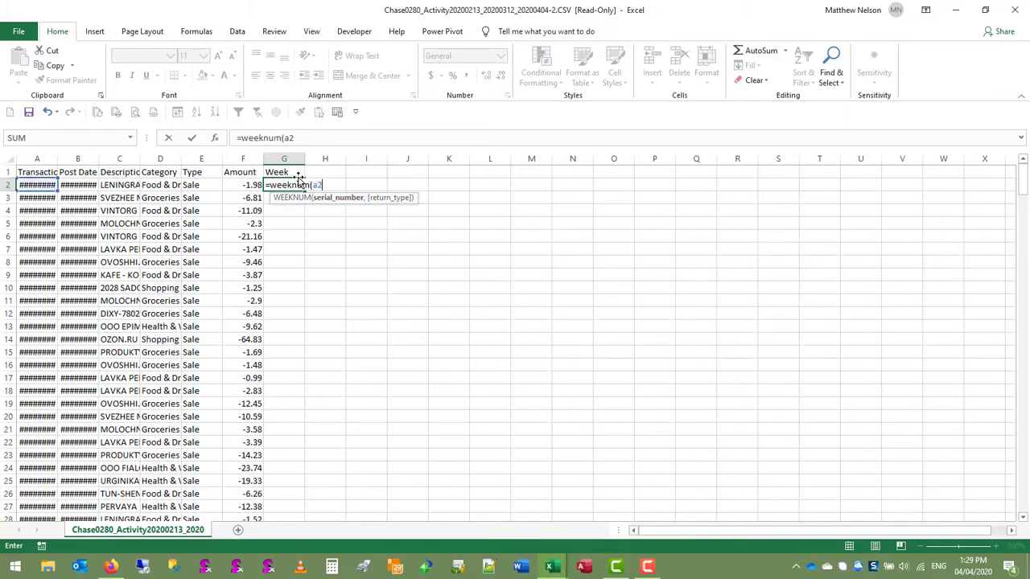
pyautogui.write(',')
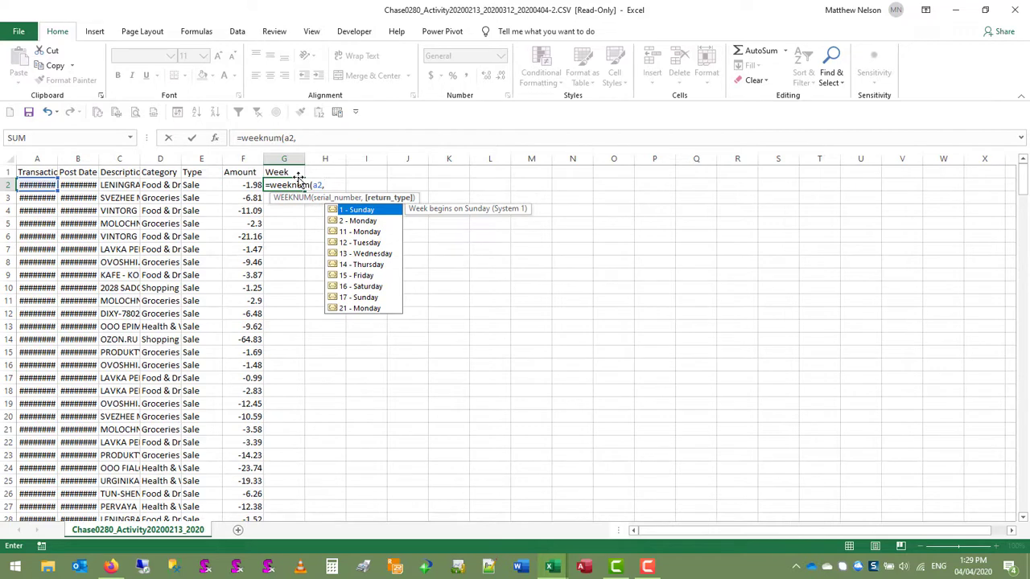
pyautogui.write('1)')
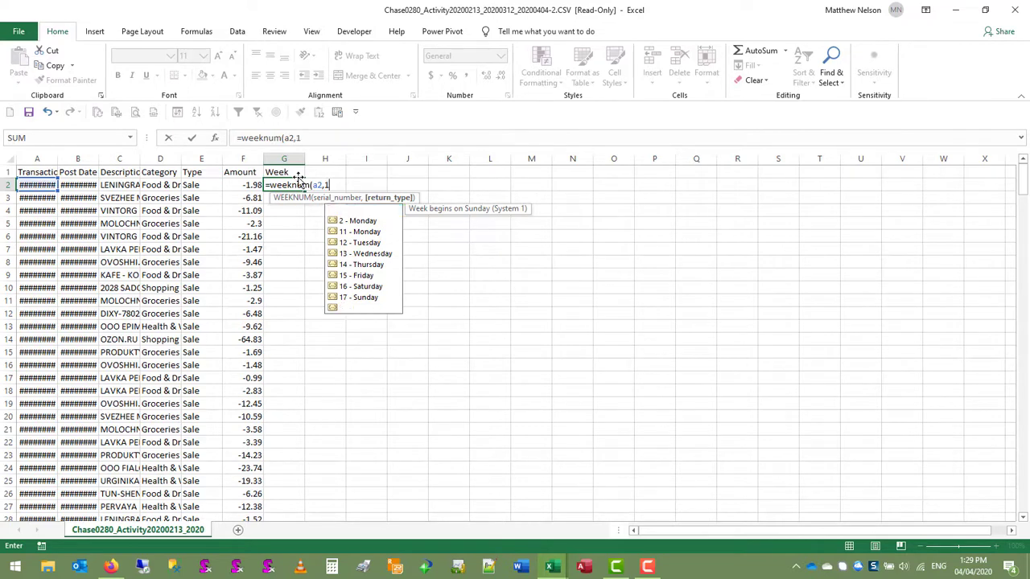
pyautogui.press('Return')
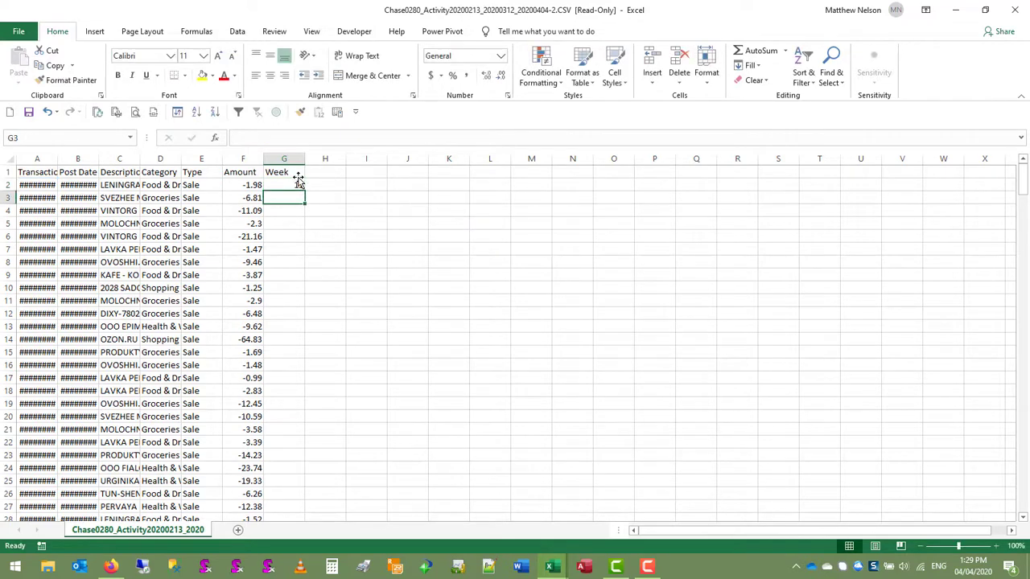
pyautogui.click(298, 183)
pyautogui.doubleClick(303, 191)
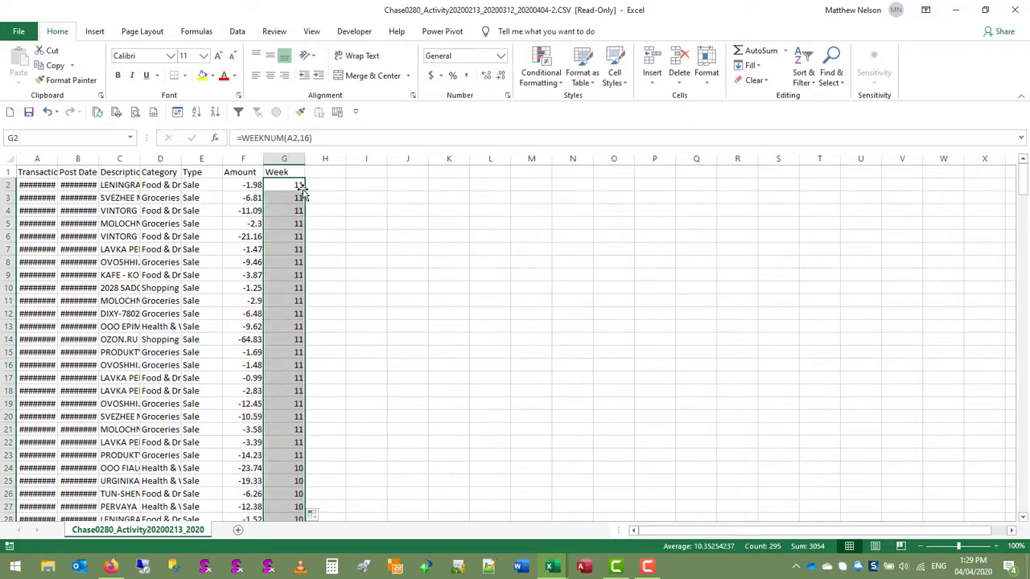
# Create a PivotTable on a new worksheet from the full transaction range, including the Week column.
pyautogui.click(53, 171)
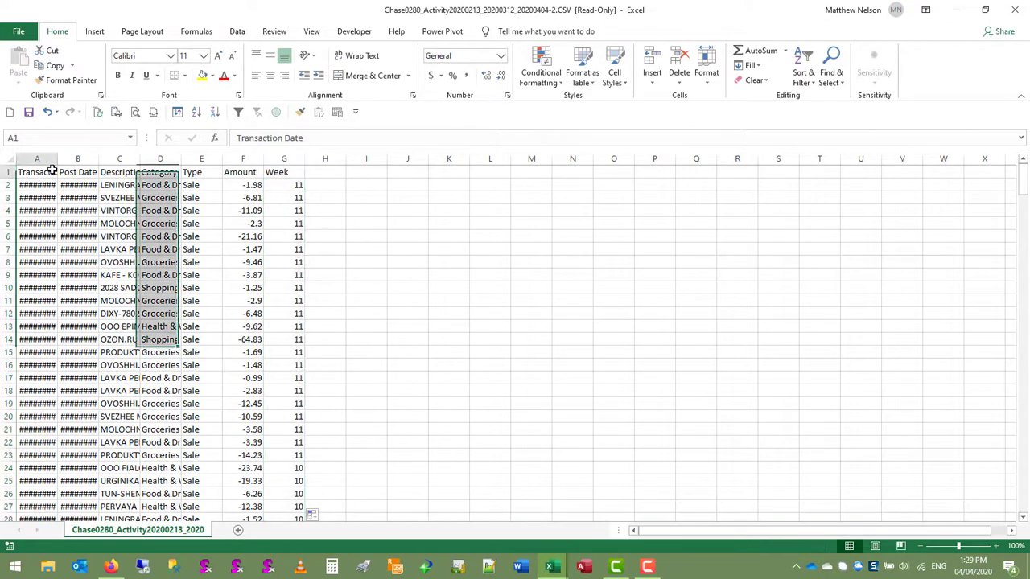
pyautogui.click(95, 31)
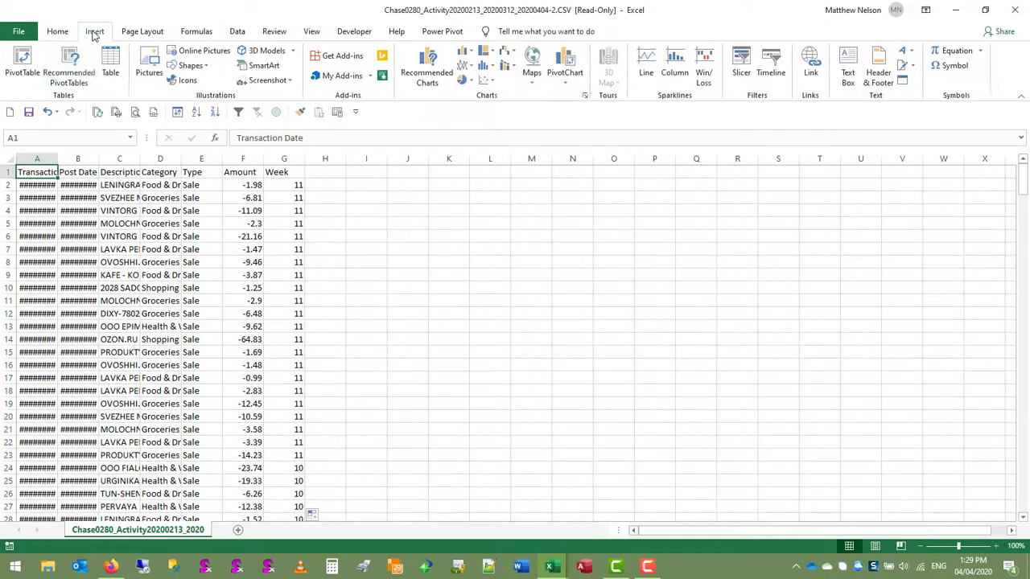
pyautogui.click(30, 64)
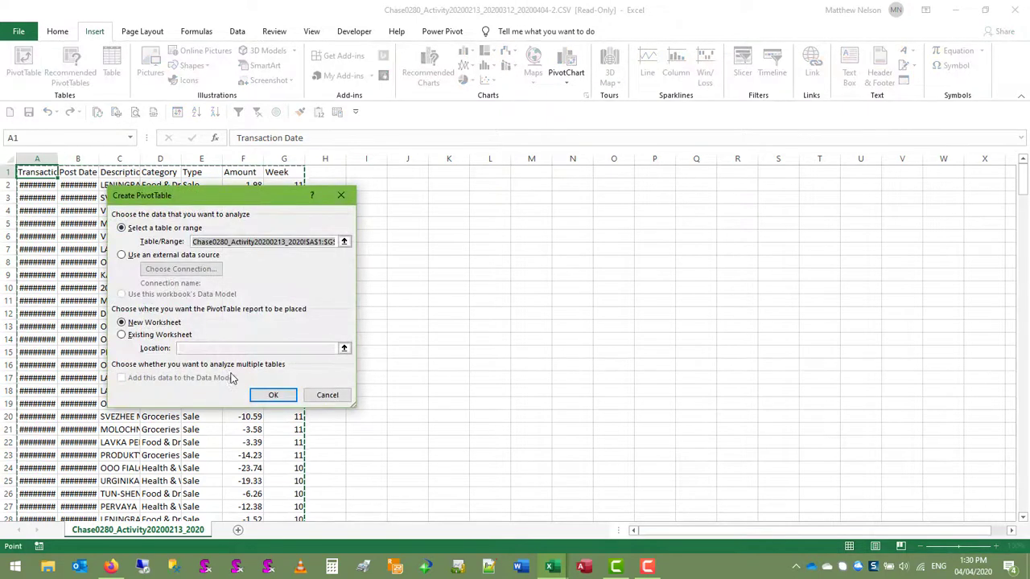
pyautogui.click(267, 395)
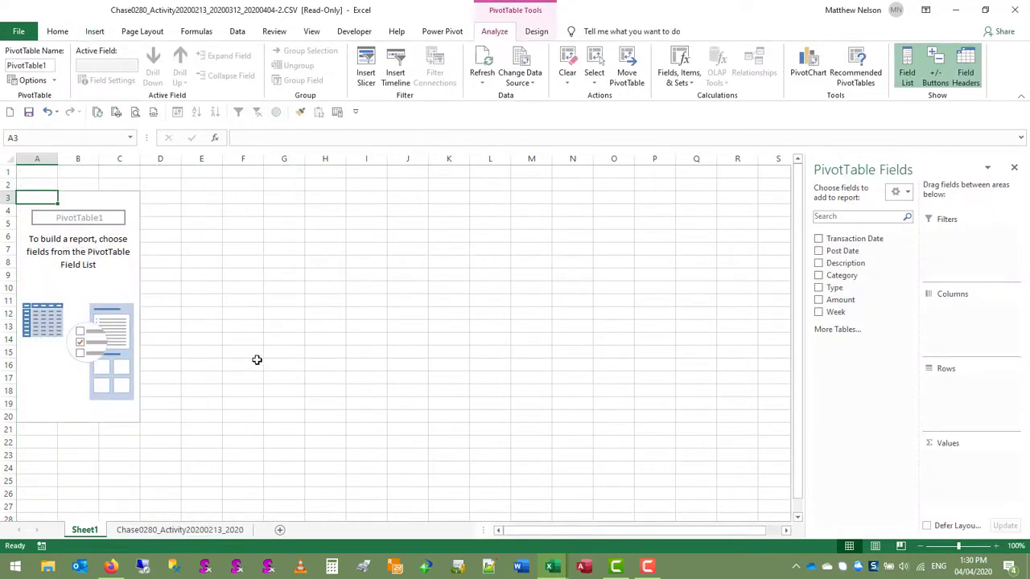
# Lay out the PivotTable with Week as rows, Type as columns and the sum of Amount as values.
pyautogui.moveTo(835, 312); pyautogui.dragTo(973, 384)
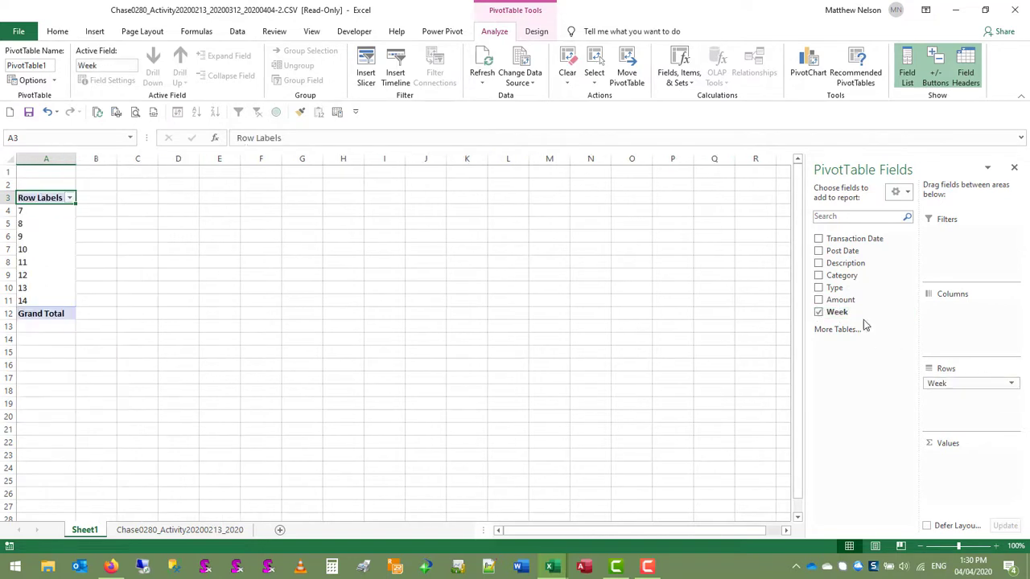
pyautogui.moveTo(834, 287); pyautogui.dragTo(937, 312)
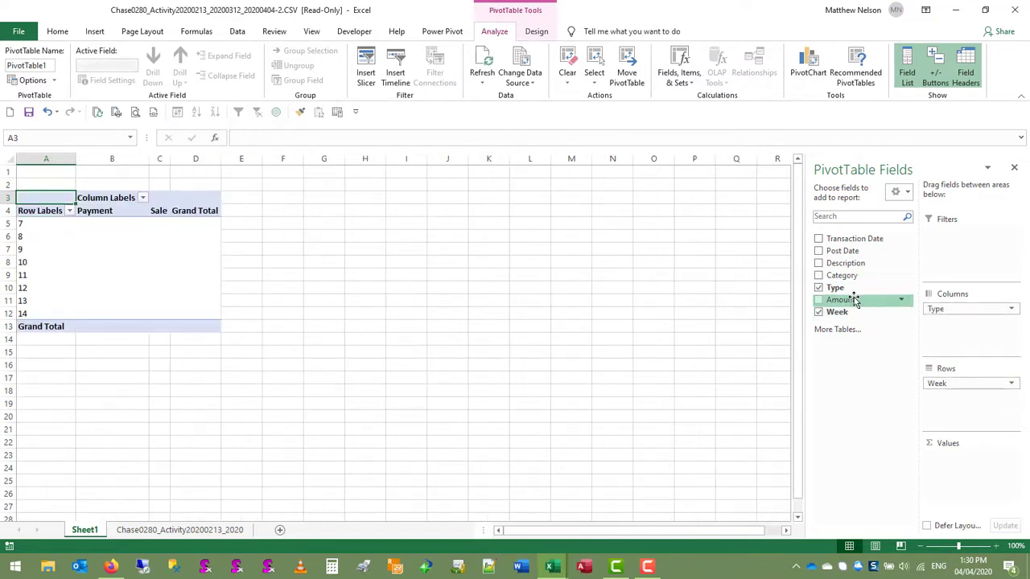
pyautogui.moveTo(854, 300); pyautogui.dragTo(960, 464)
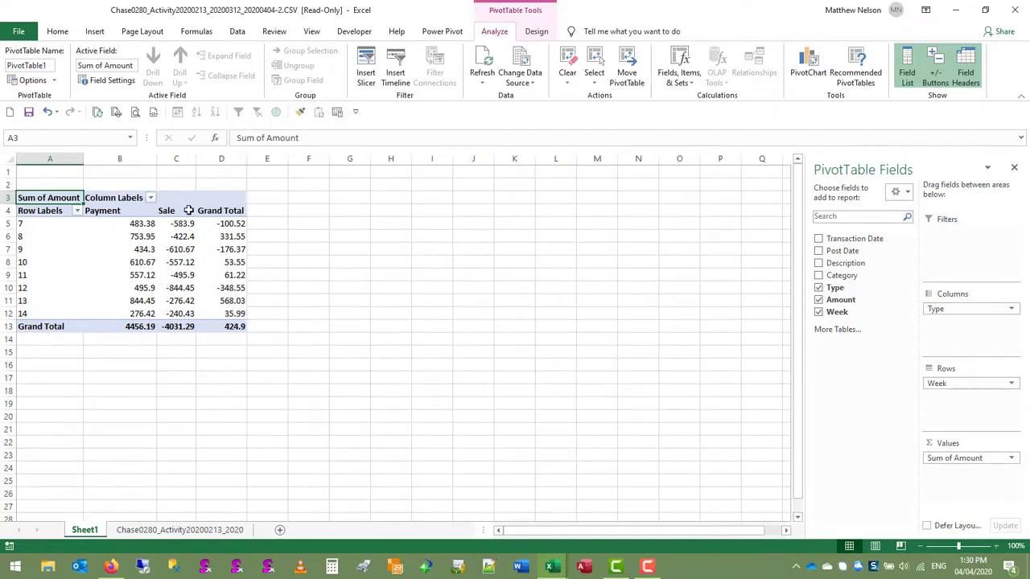
# Compare each week's Sale total with the following week's Payment amount in the PivotTable.
pyautogui.moveTo(186, 312)
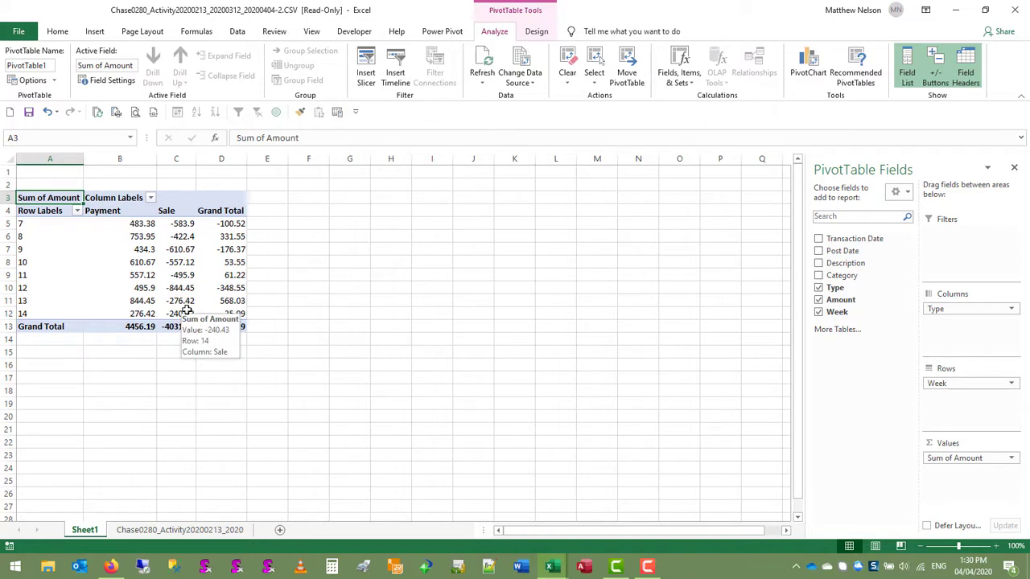
pyautogui.click(169, 262)
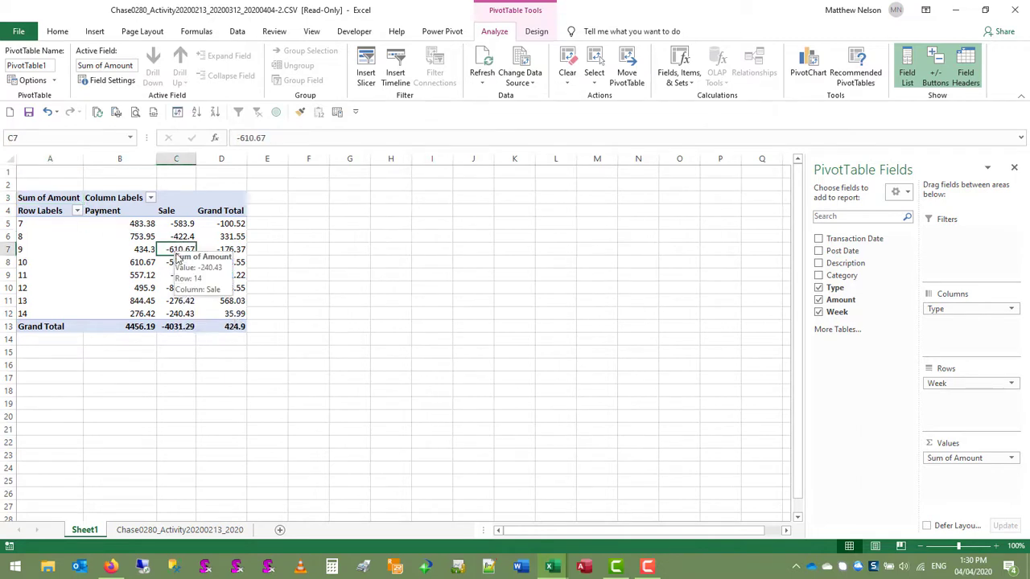
pyautogui.click(149, 262)
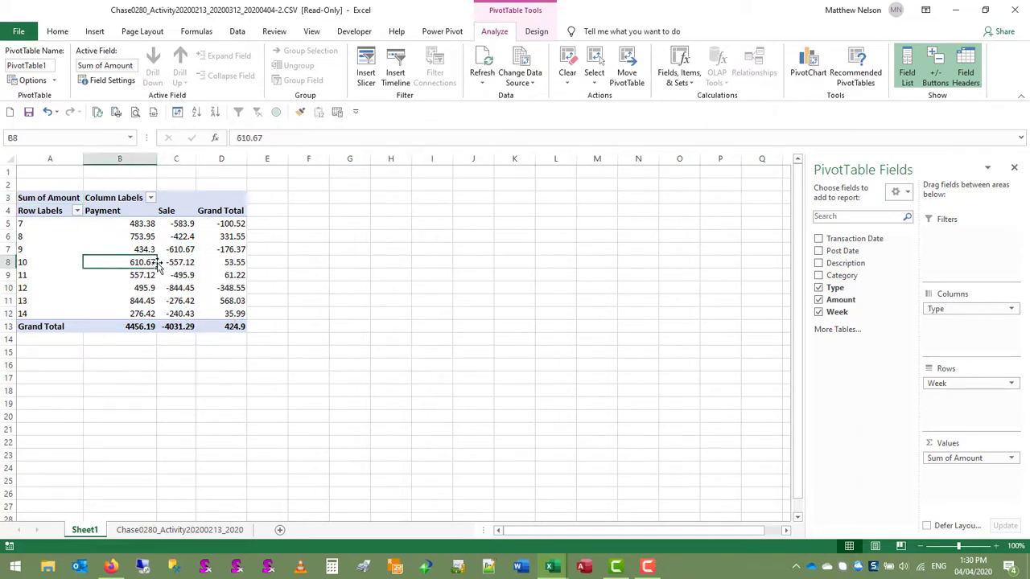
pyautogui.moveTo(172, 262)
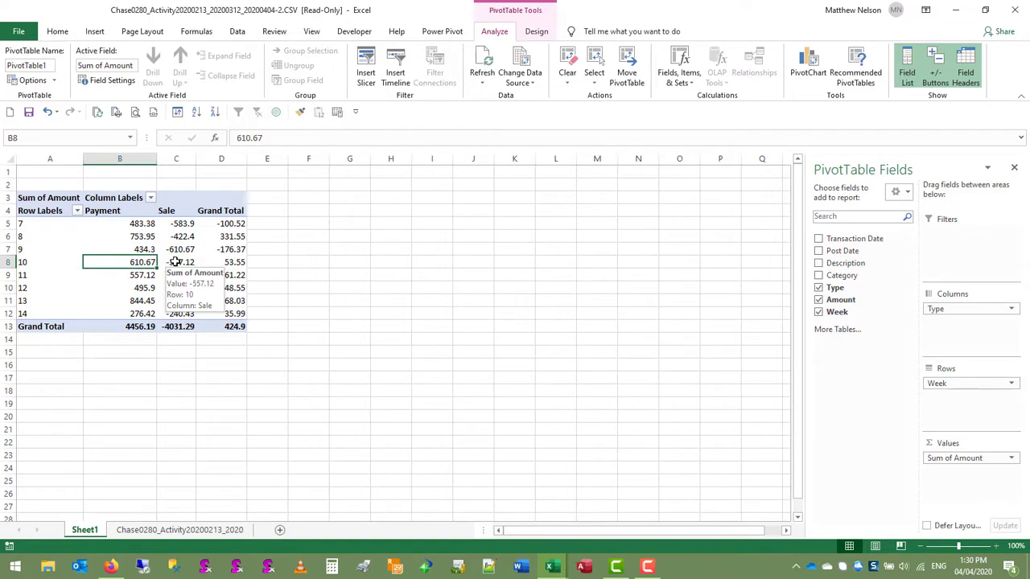
pyautogui.click(180, 261)
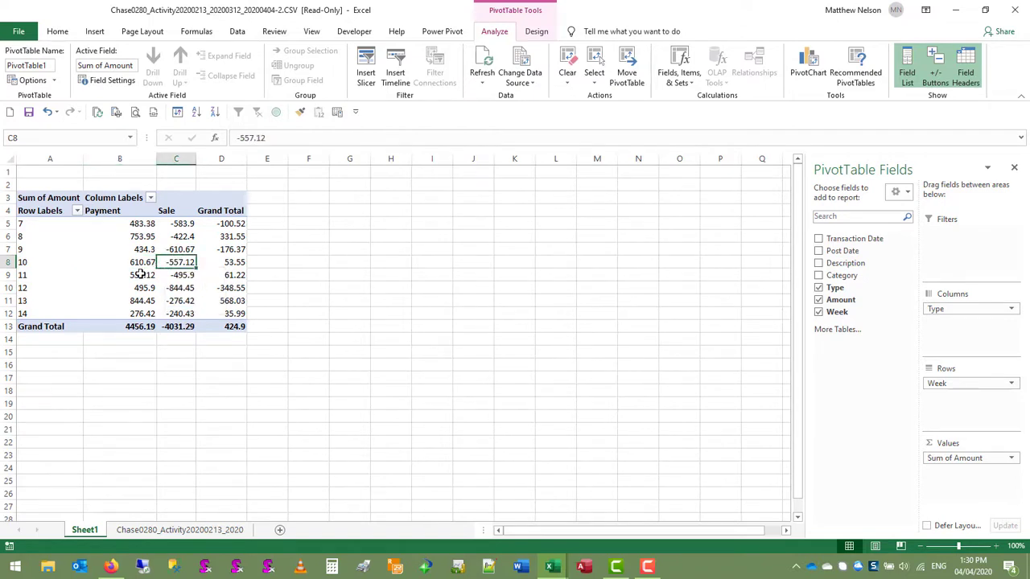
pyautogui.click(143, 273)
pyautogui.moveTo(181, 276)
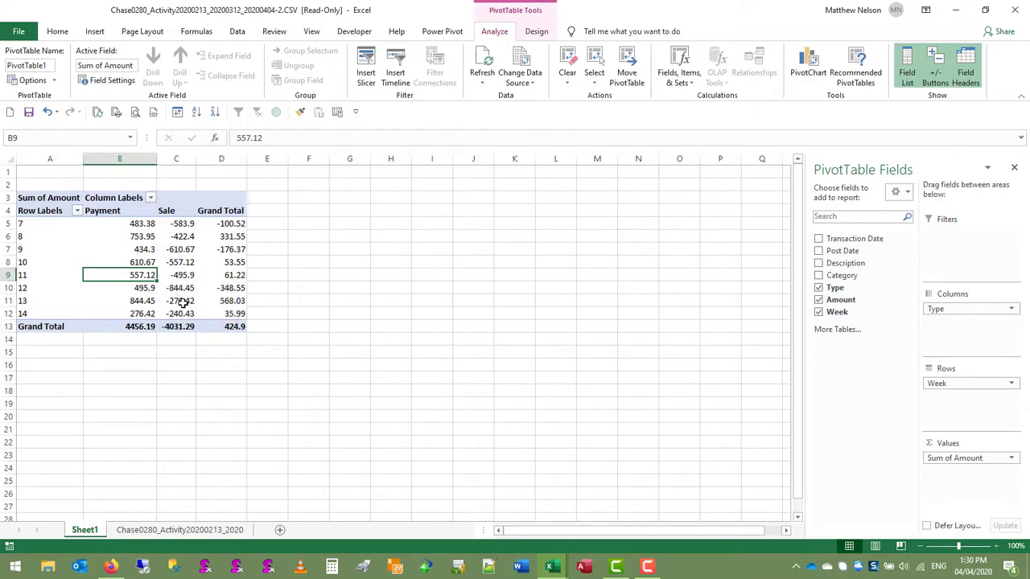
# Drill down into week 13's Sale total and delete the Week, Type and Post Date columns from the resulting detail table.
pyautogui.doubleClick(183, 301)
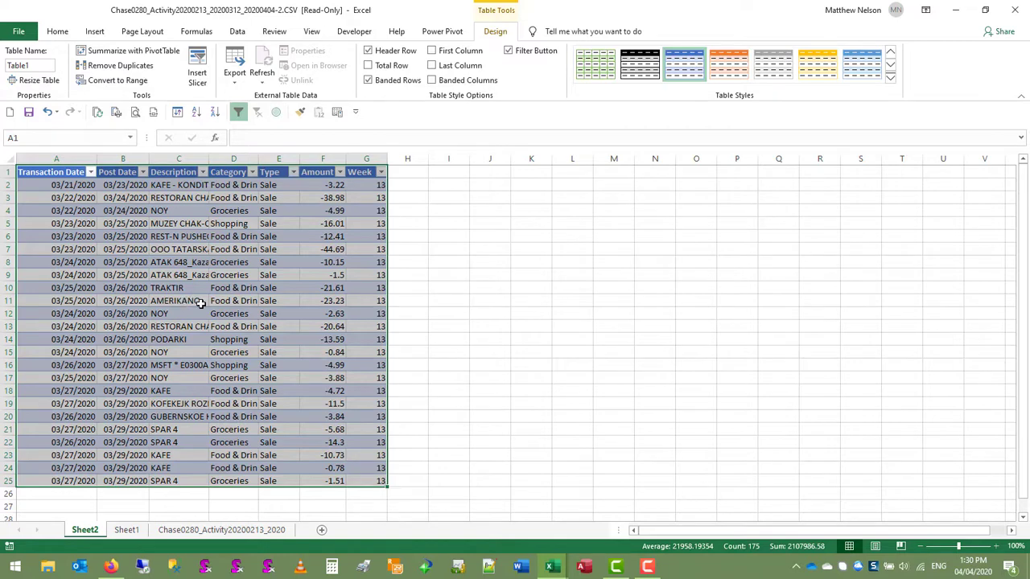
pyautogui.click(374, 154)
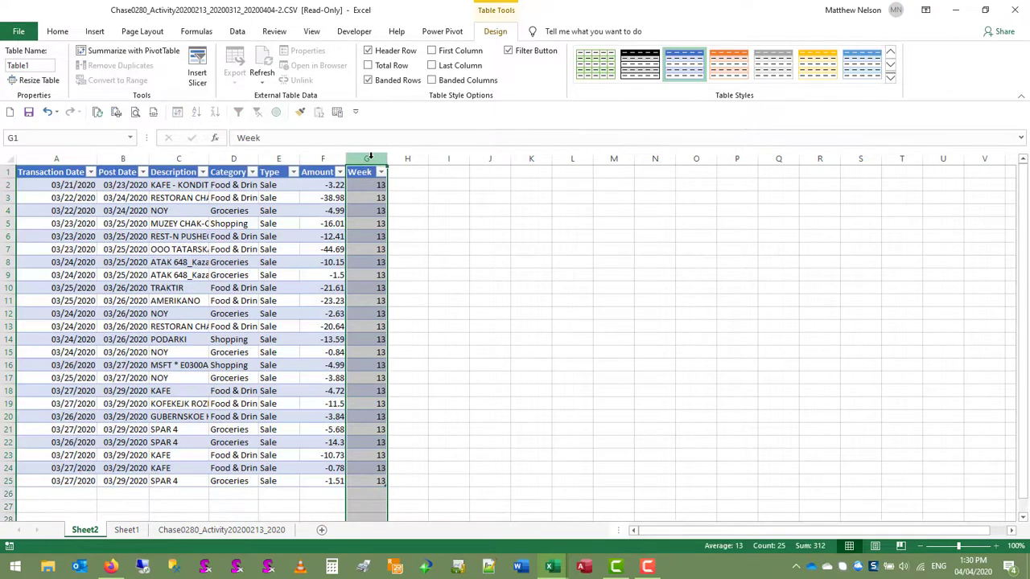
pyautogui.rightClick(373, 154)
pyautogui.click(393, 266)
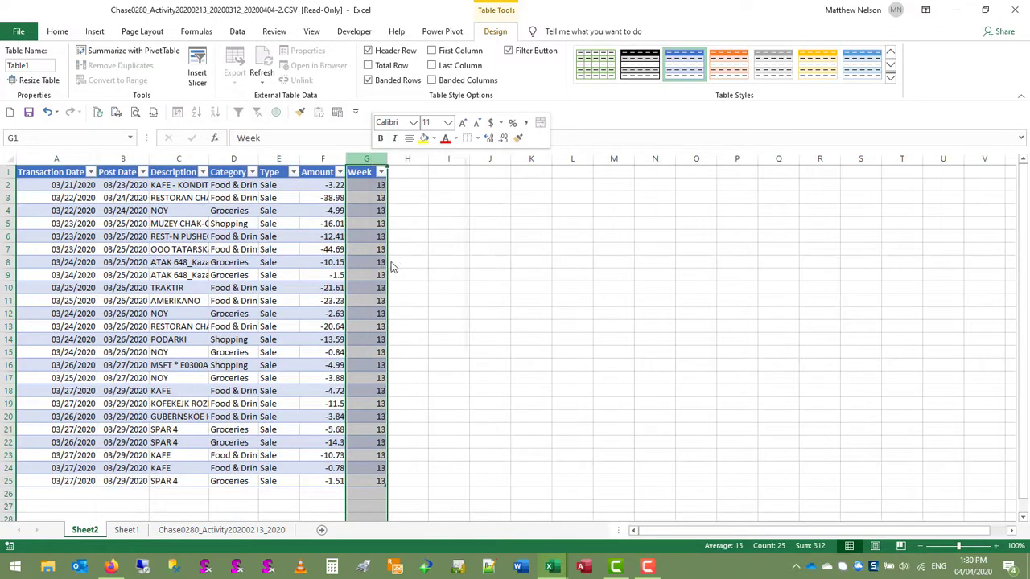
pyautogui.rightClick(278, 159)
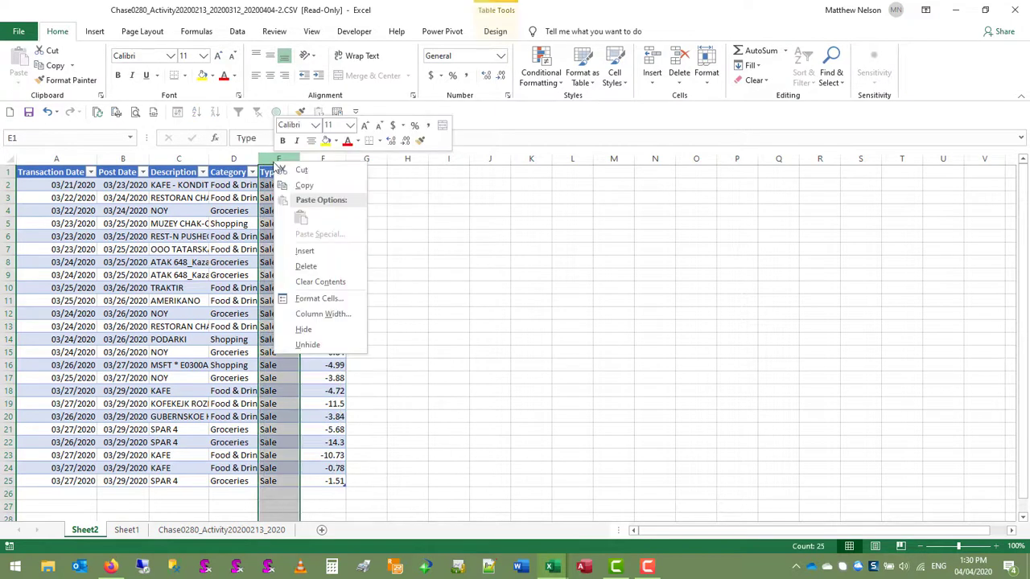
pyautogui.click(310, 266)
pyautogui.rightClick(128, 160)
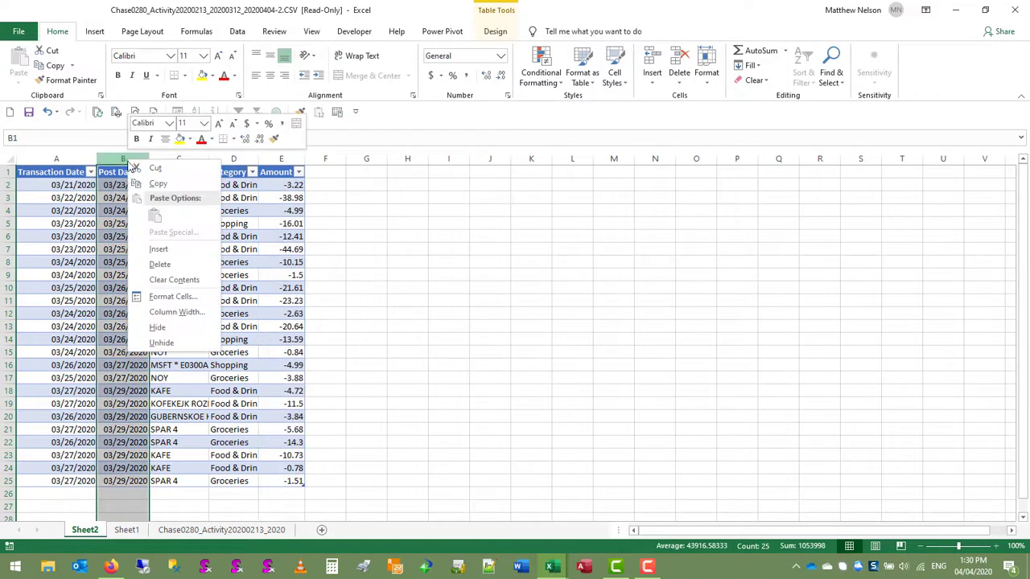
pyautogui.click(160, 264)
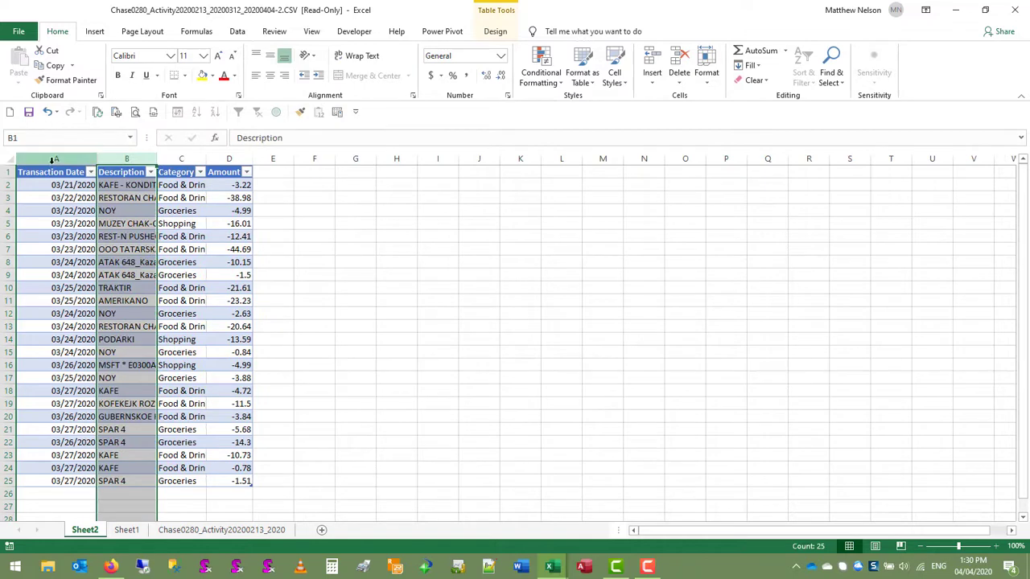
# Autofit the widths of columns A through D and add a total row to the detail table.
pyautogui.moveTo(56, 158); pyautogui.dragTo(225, 158)
pyautogui.doubleClick(207, 159)
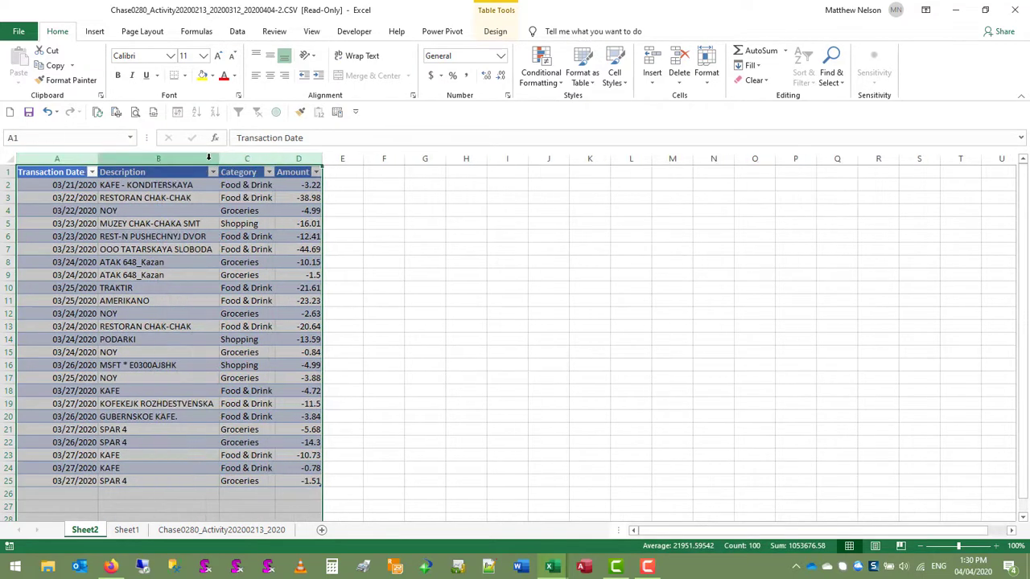
pyautogui.click(284, 225)
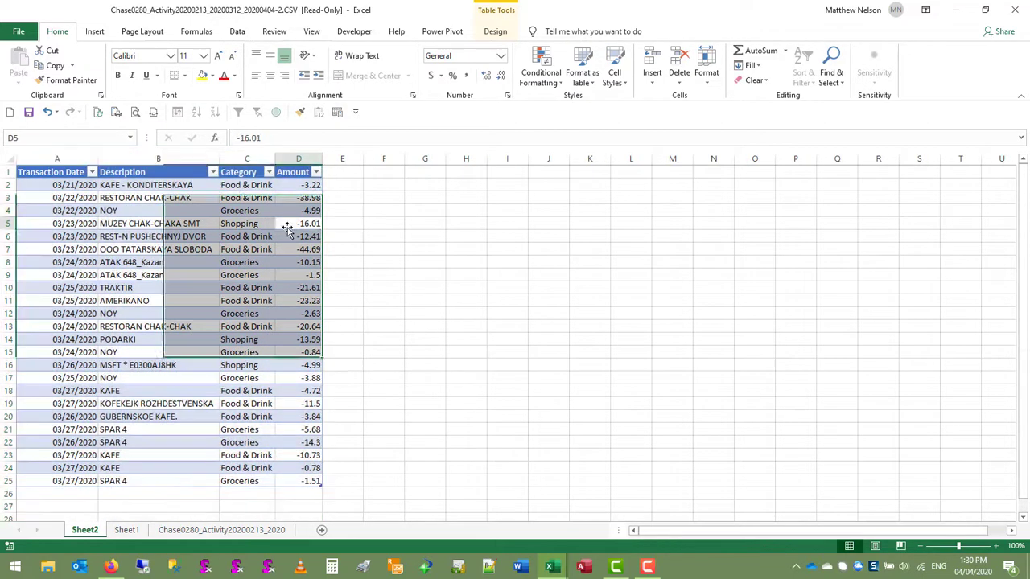
pyautogui.click(495, 31)
pyautogui.click(401, 67)
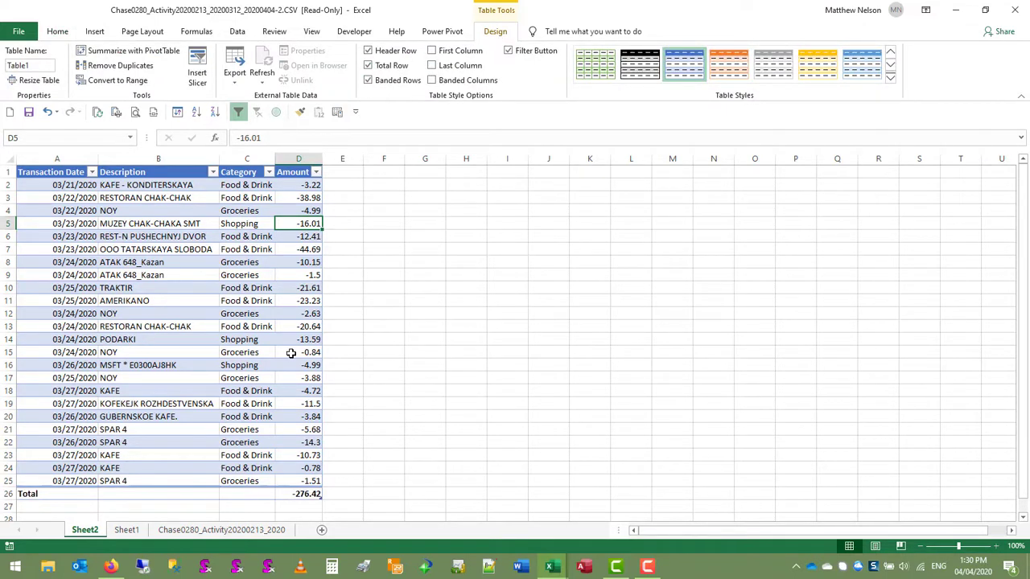
# Sort the table by Category A to Z, then Description A to Z, then Transaction Date oldest to newest.
pyautogui.click(238, 32)
pyautogui.click(376, 69)
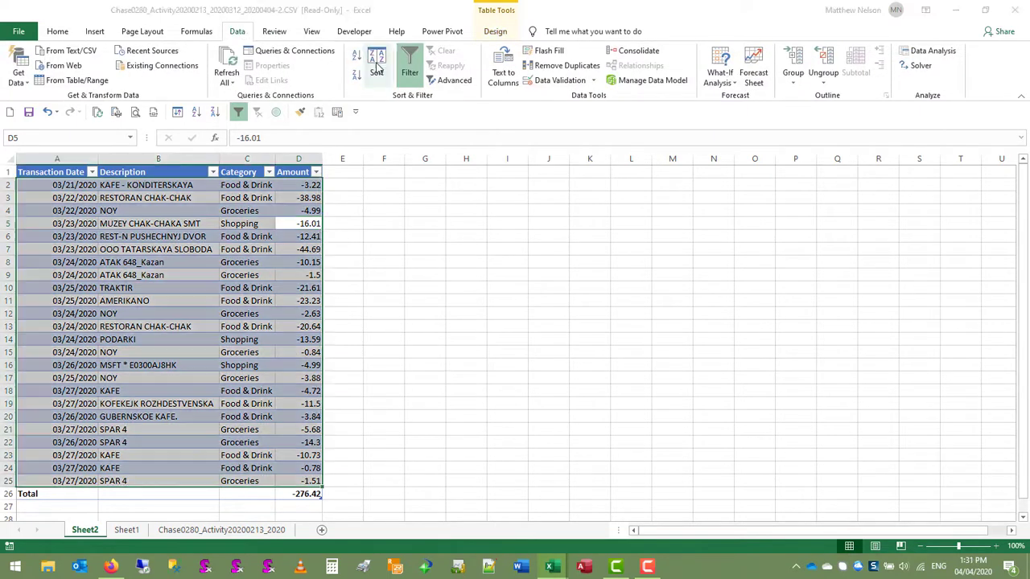
pyautogui.click(149, 283)
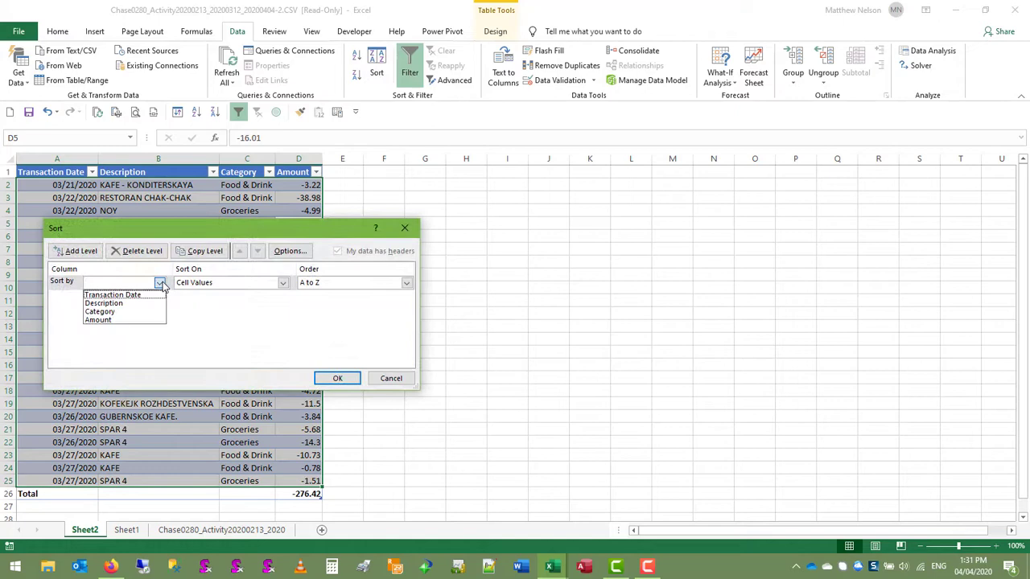
pyautogui.click(119, 313)
pyautogui.click(80, 251)
pyautogui.click(106, 299)
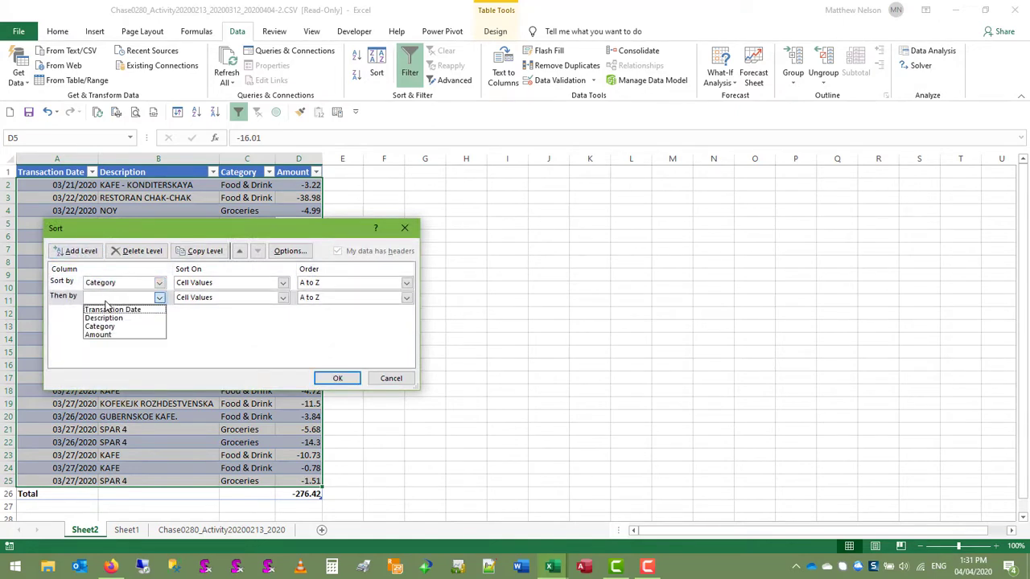
pyautogui.click(103, 317)
pyautogui.click(81, 251)
pyautogui.click(103, 312)
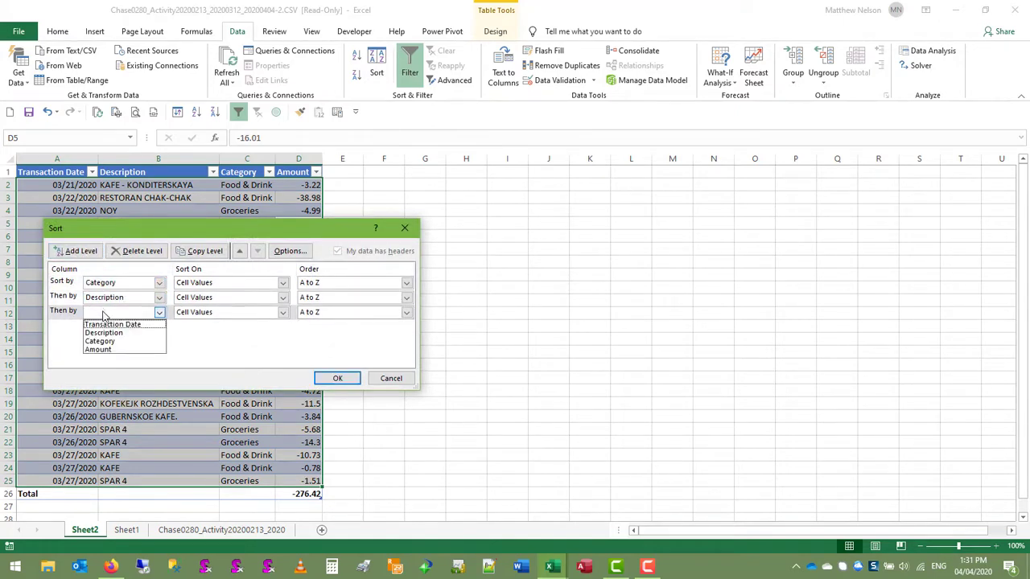
pyautogui.click(121, 324)
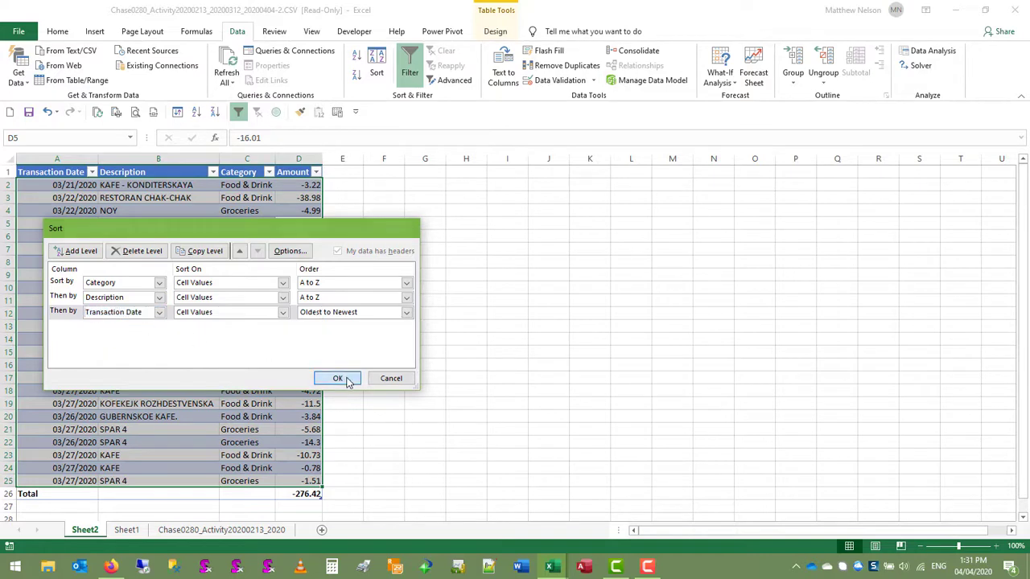
pyautogui.click(338, 378)
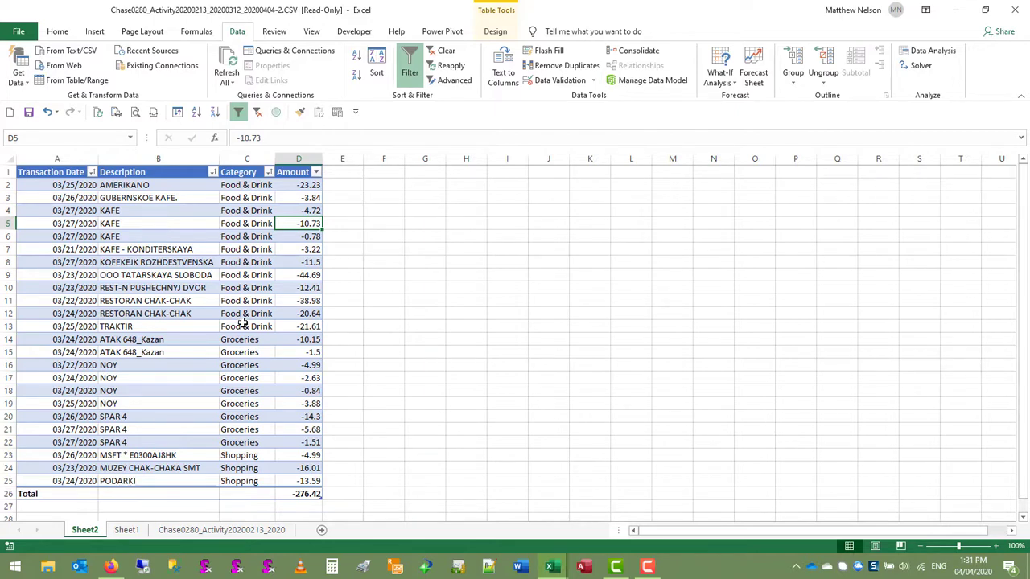
# Apply the white-red color scale conditional formatting to the values in the Amount column, excluding the total row.
pyautogui.click(298, 166)
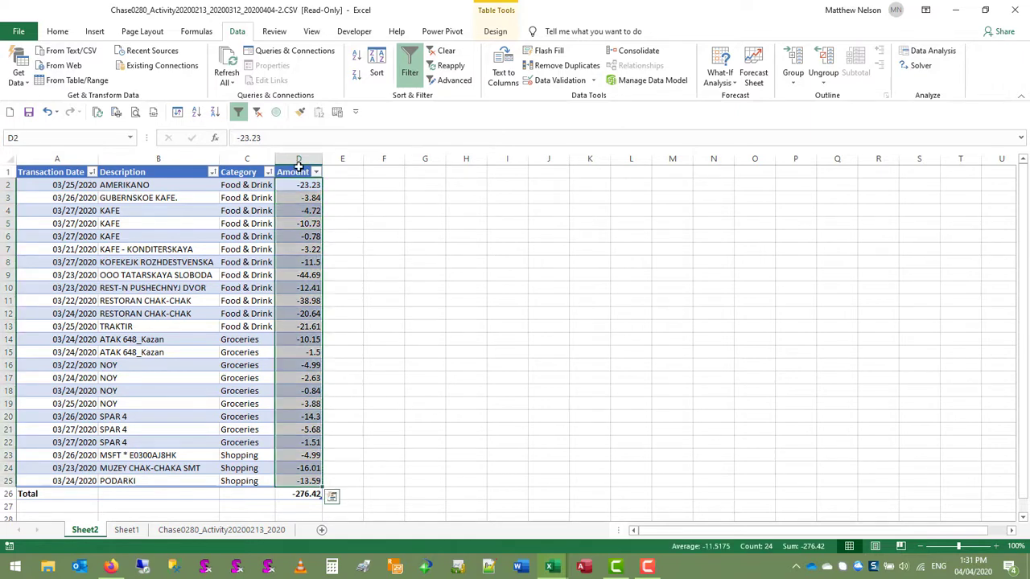
pyautogui.click(61, 30)
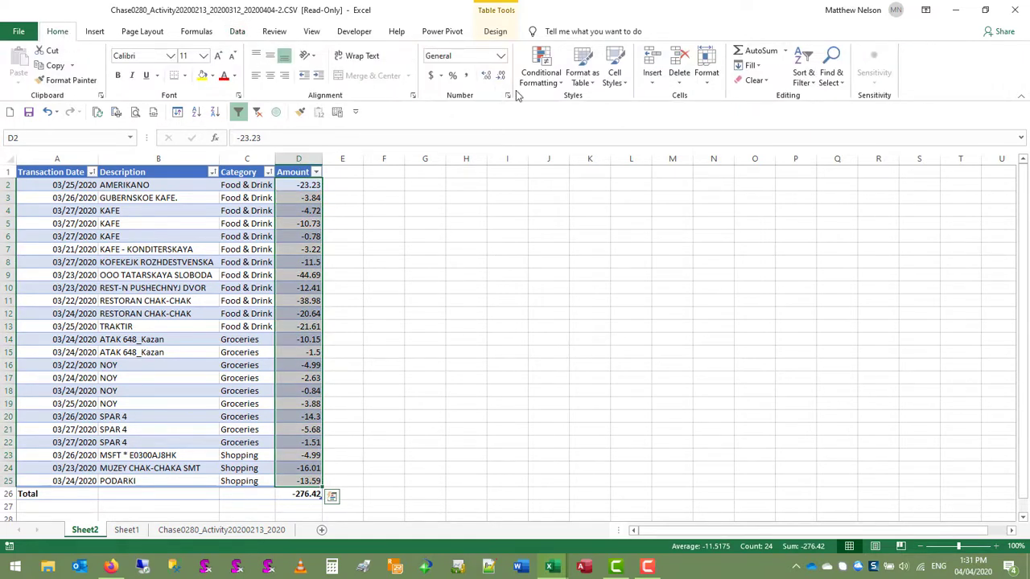
pyautogui.click(541, 69)
pyautogui.moveTo(566, 198)
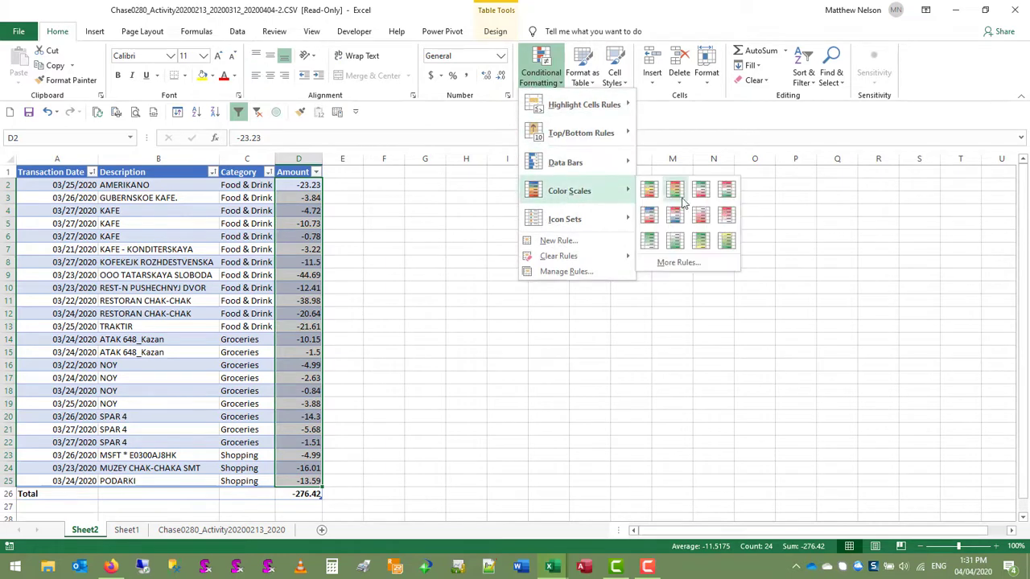
pyautogui.click(698, 216)
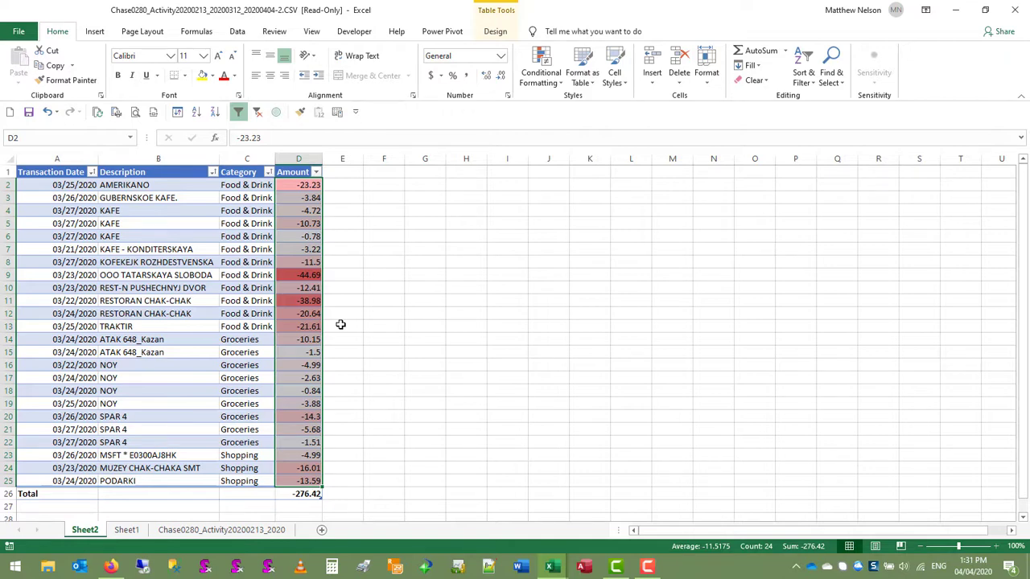
pyautogui.click(137, 260)
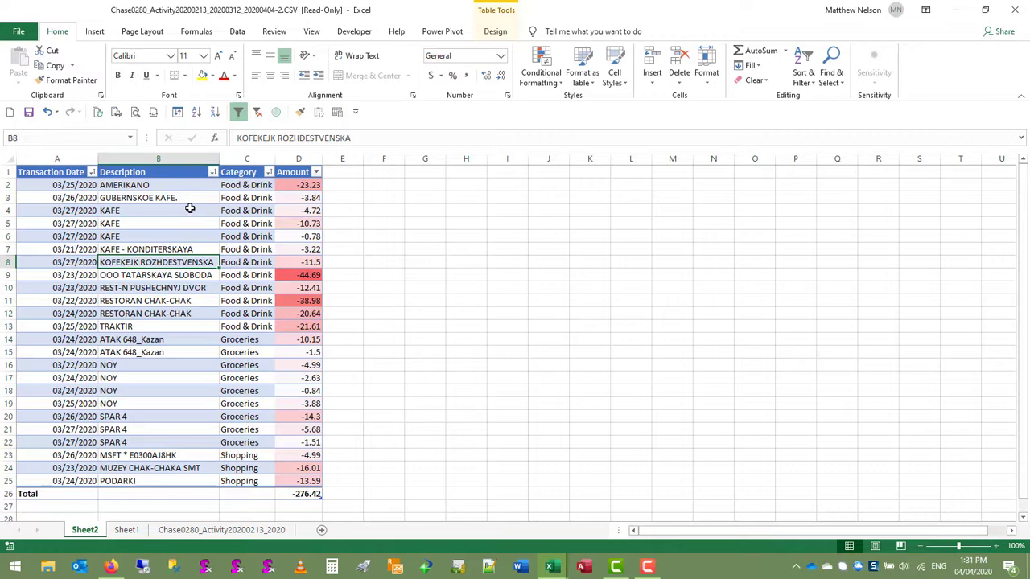
# Insert a PivotChart based on Table1 in the existing worksheet at Sheet2 cell F10.
pyautogui.click(94, 32)
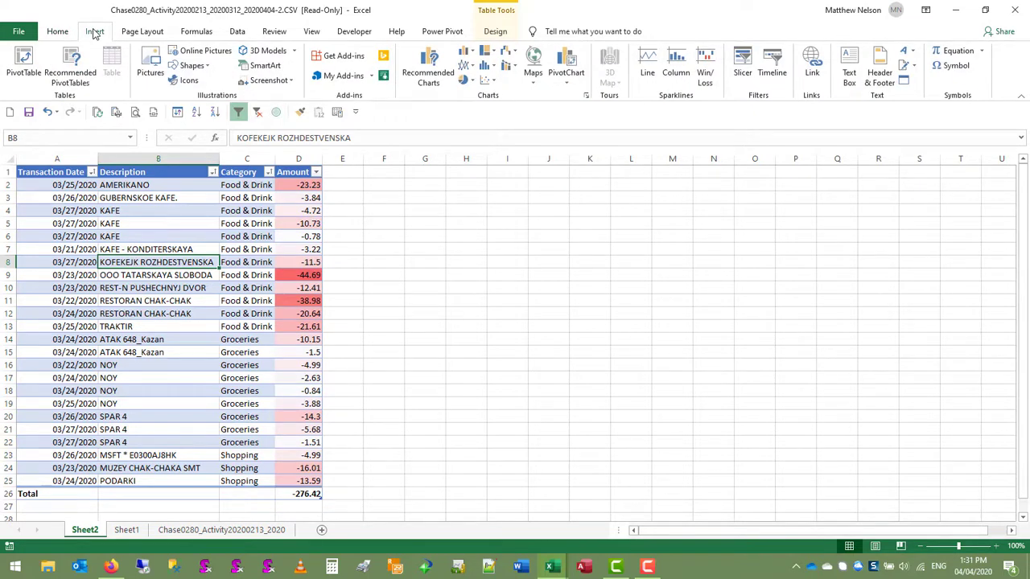
pyautogui.click(565, 58)
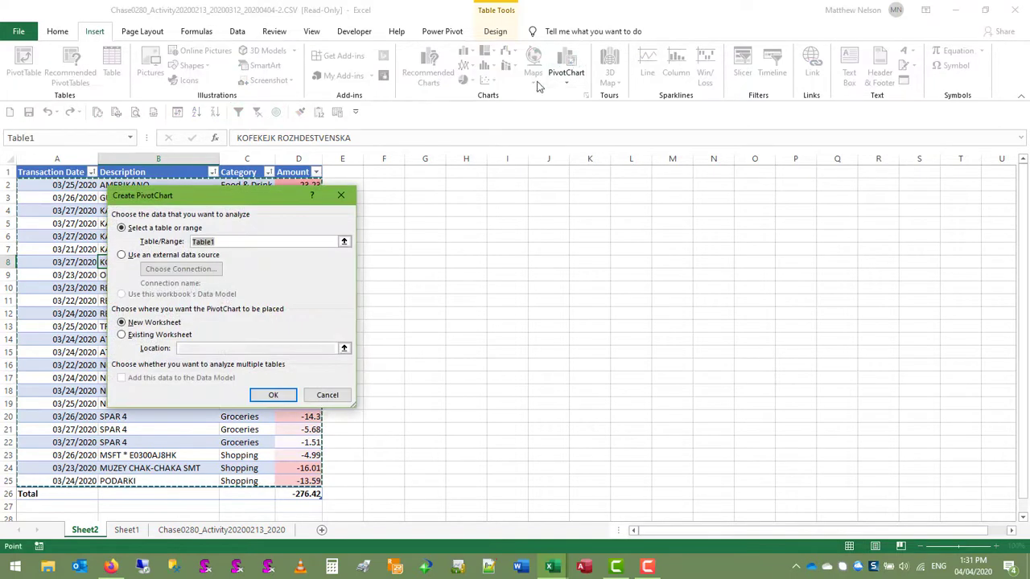
pyautogui.click(131, 335)
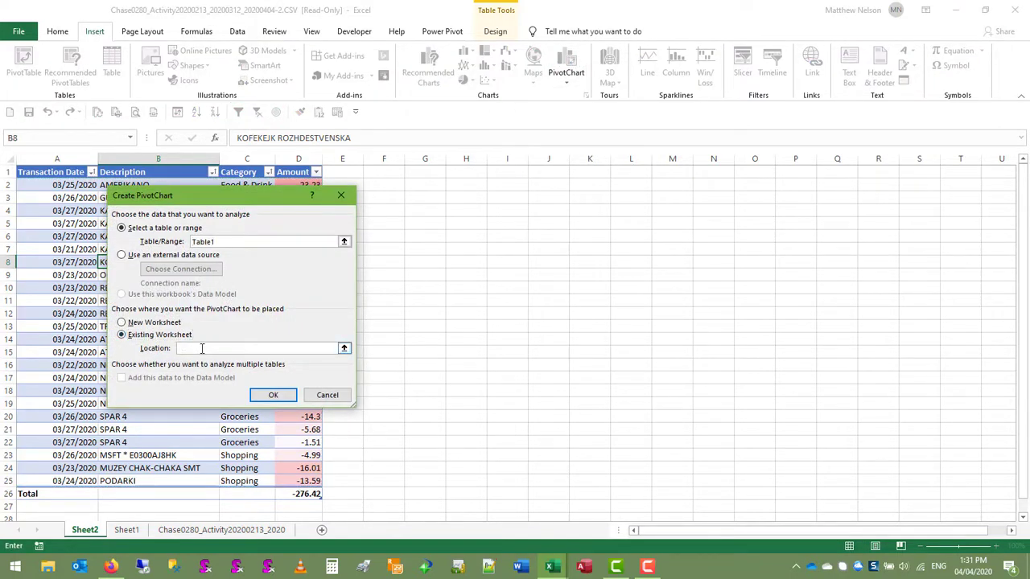
pyautogui.click(391, 287)
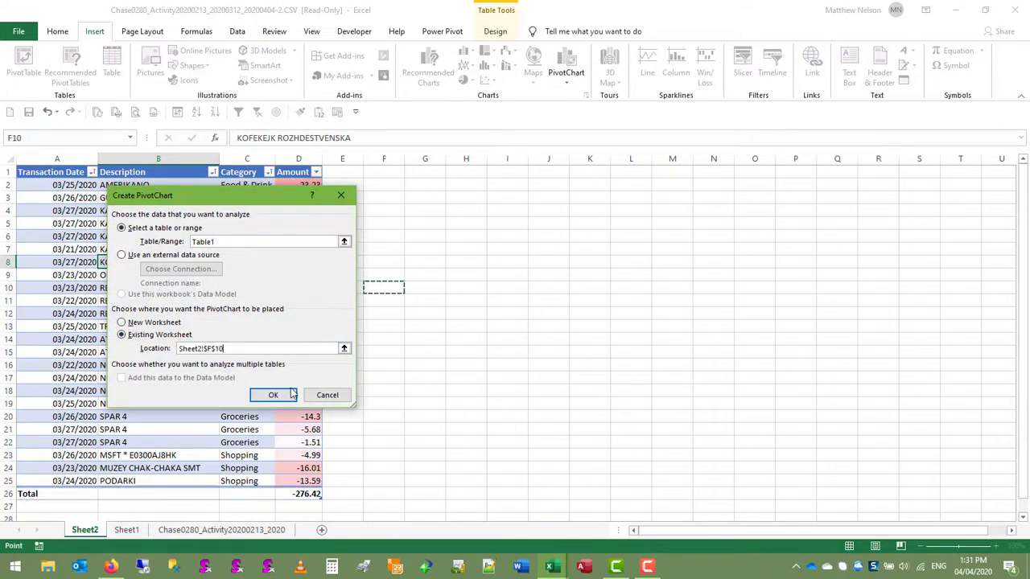
pyautogui.click(273, 394)
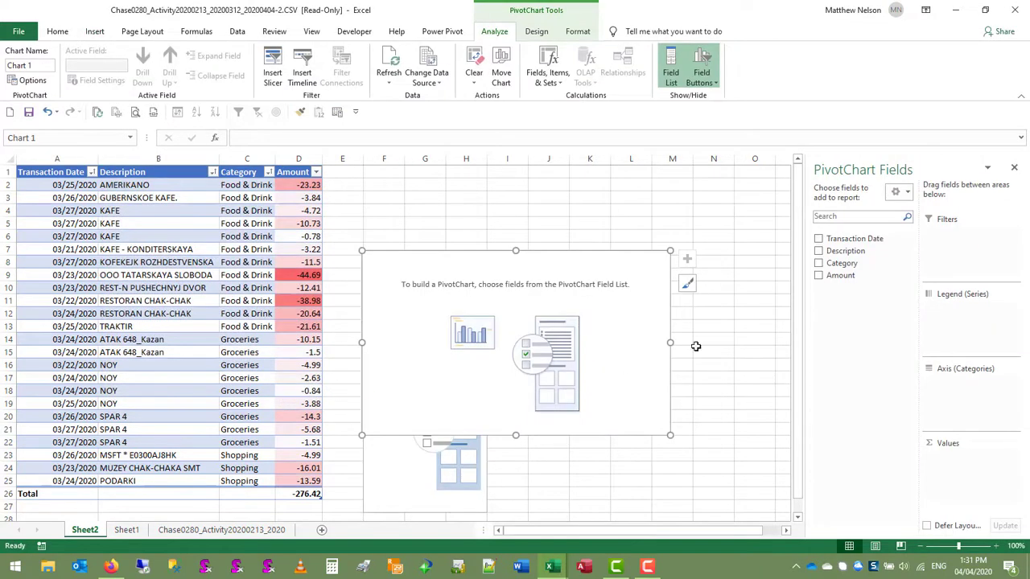
# Set up the PivotChart with Category on the axis and the sum of Amount as values.
pyautogui.moveTo(904, 267)
pyautogui.mouseDown()
pyautogui.moveTo(942, 386)
pyautogui.moveTo(957, 389)
pyautogui.mouseUp()
pyautogui.moveTo(829, 275)
pyautogui.mouseDown()
pyautogui.moveTo(930, 367)
pyautogui.moveTo(960, 467)
pyautogui.moveTo(953, 461)
pyautogui.mouseUp()
pyautogui.click(544, 36)
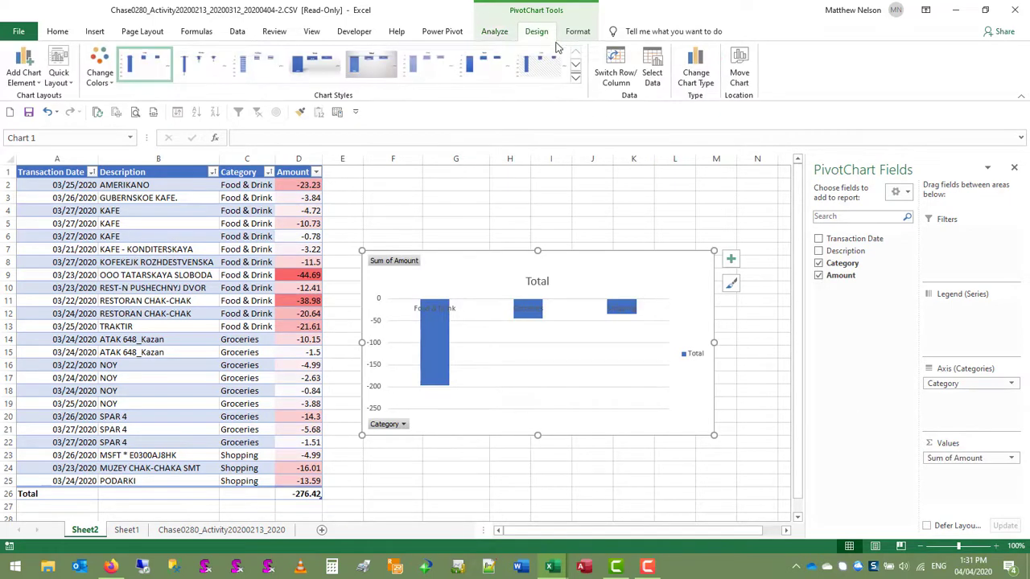
# Change the PivotChart's type from clustered column to a standard pie chart.
pyautogui.click(696, 72)
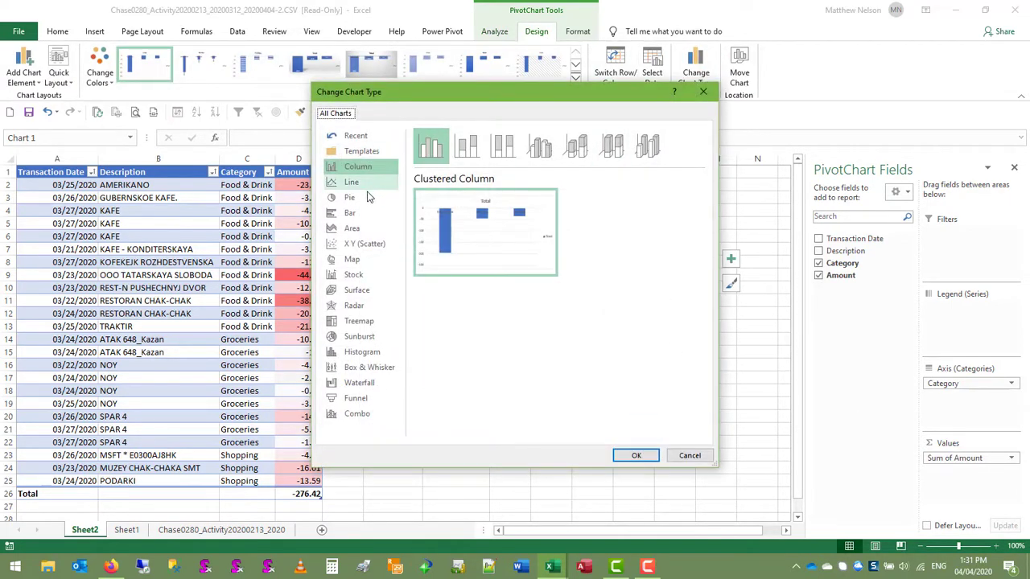
pyautogui.click(366, 197)
pyautogui.click(635, 455)
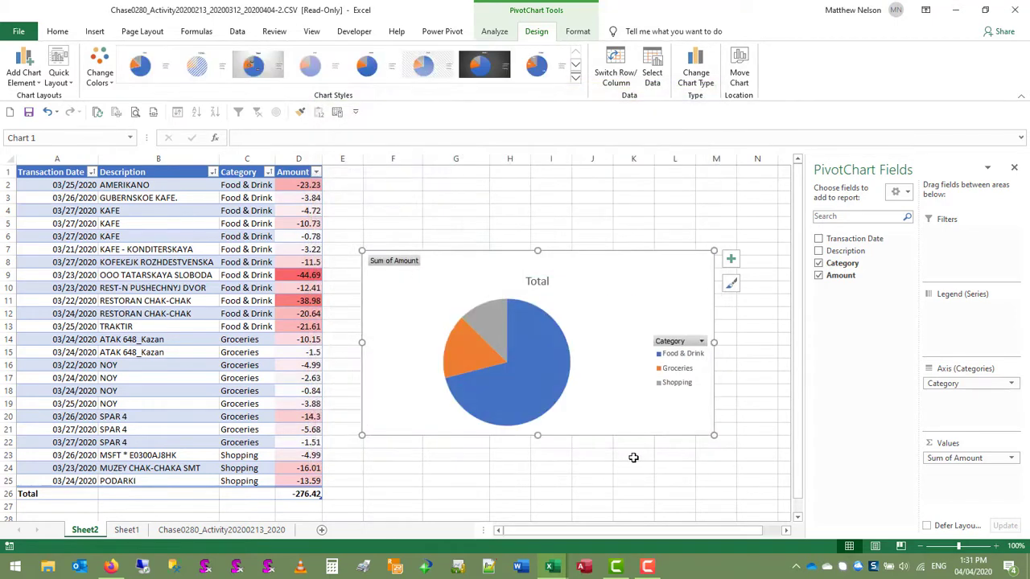
# Hide all field buttons on the pie chart and apply the quick layout with category names and values on the slices, without title or legend.
pyautogui.rightClick(394, 270)
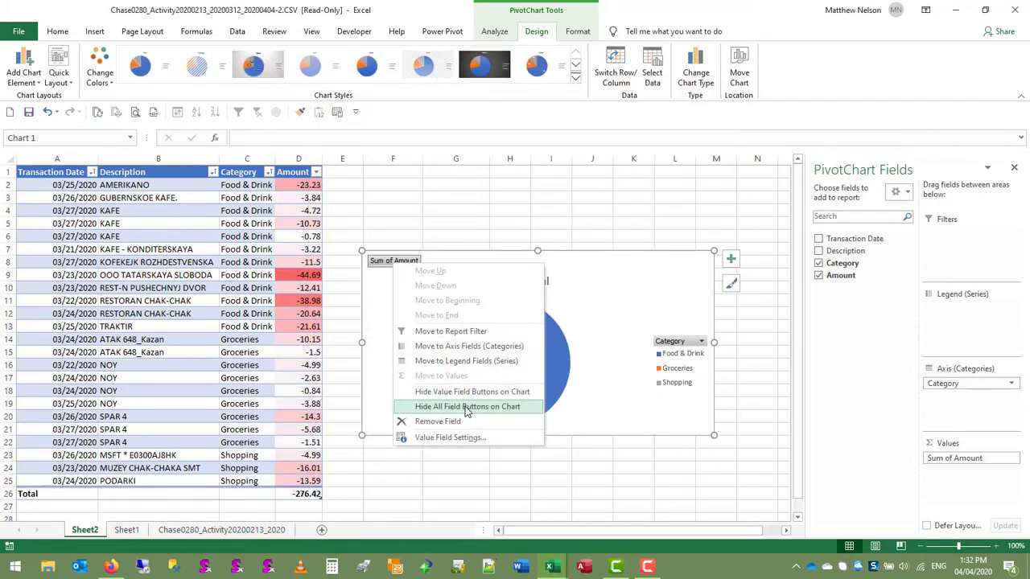
pyautogui.click(467, 407)
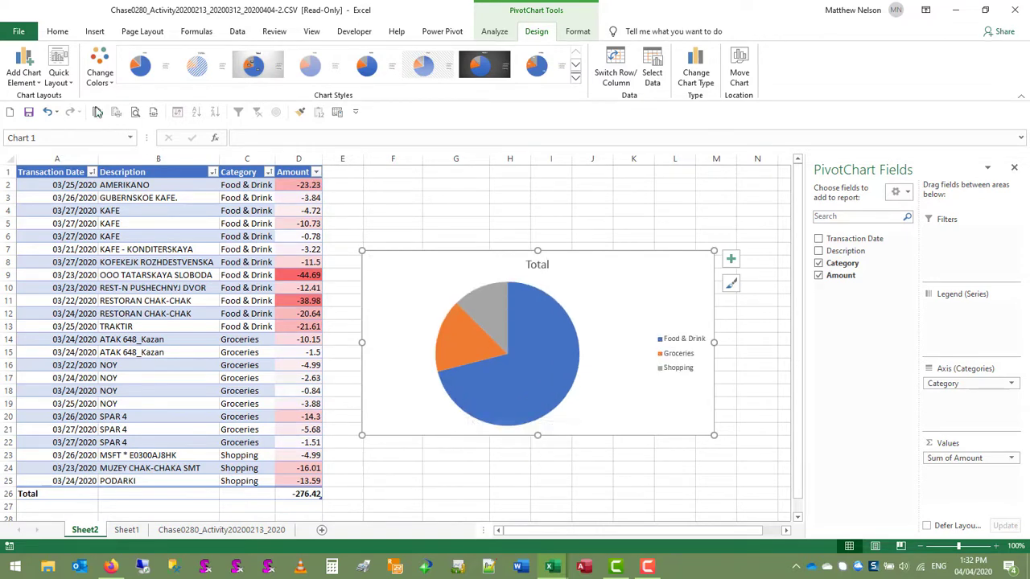
pyautogui.click(58, 74)
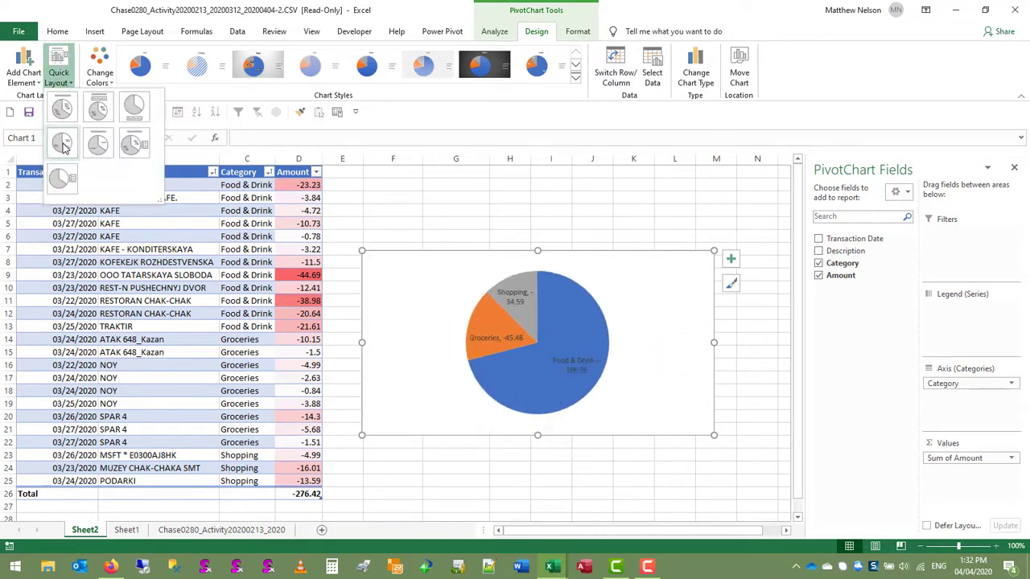
pyautogui.click(63, 143)
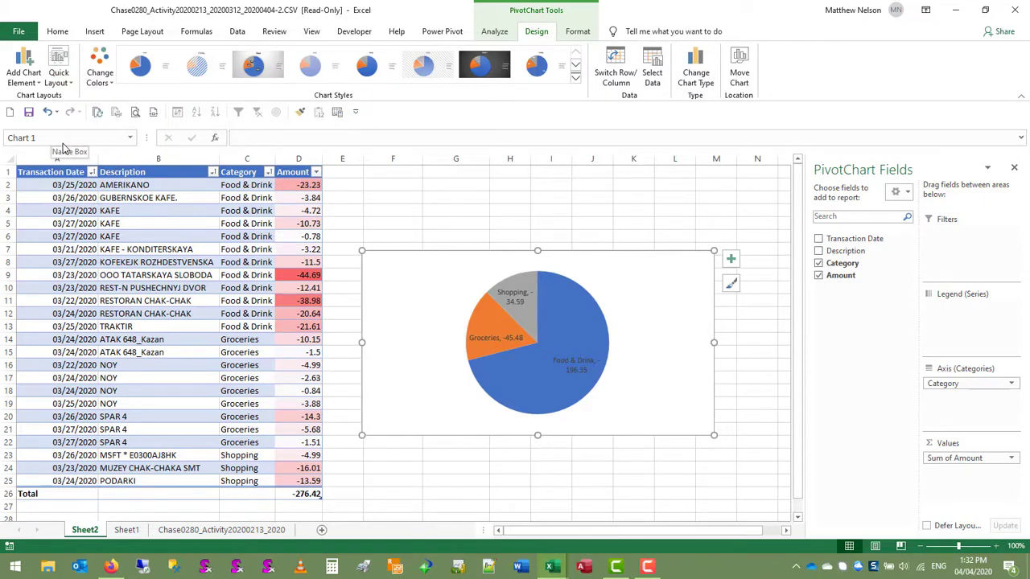
pyautogui.moveTo(56, 172); pyautogui.dragTo(280, 502)
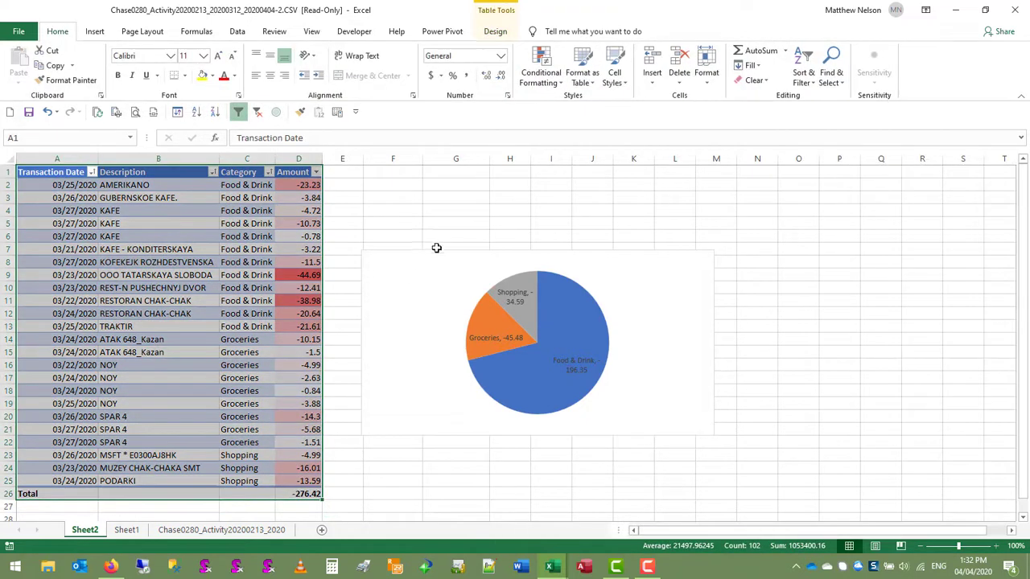
pyautogui.click(430, 260)
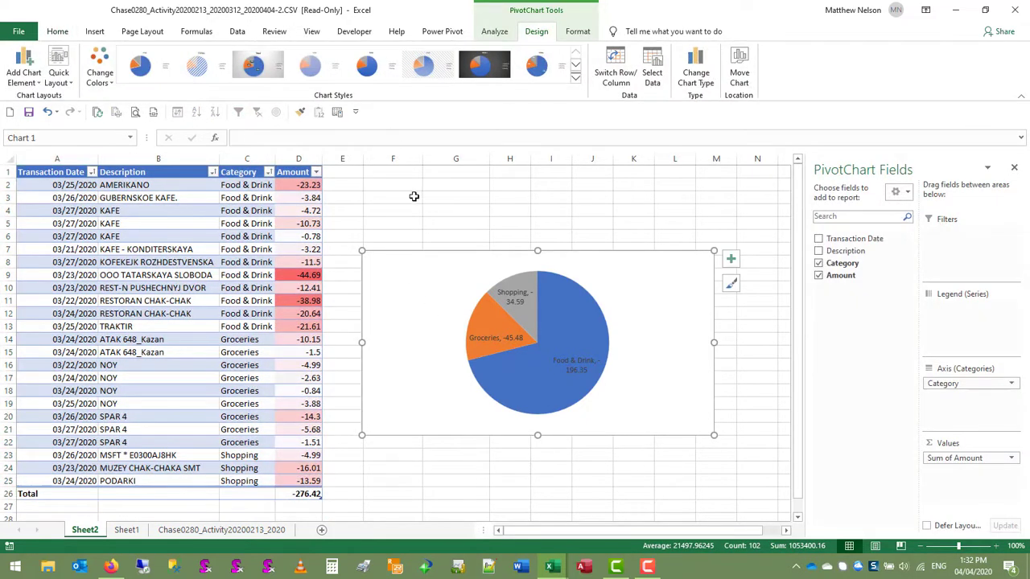